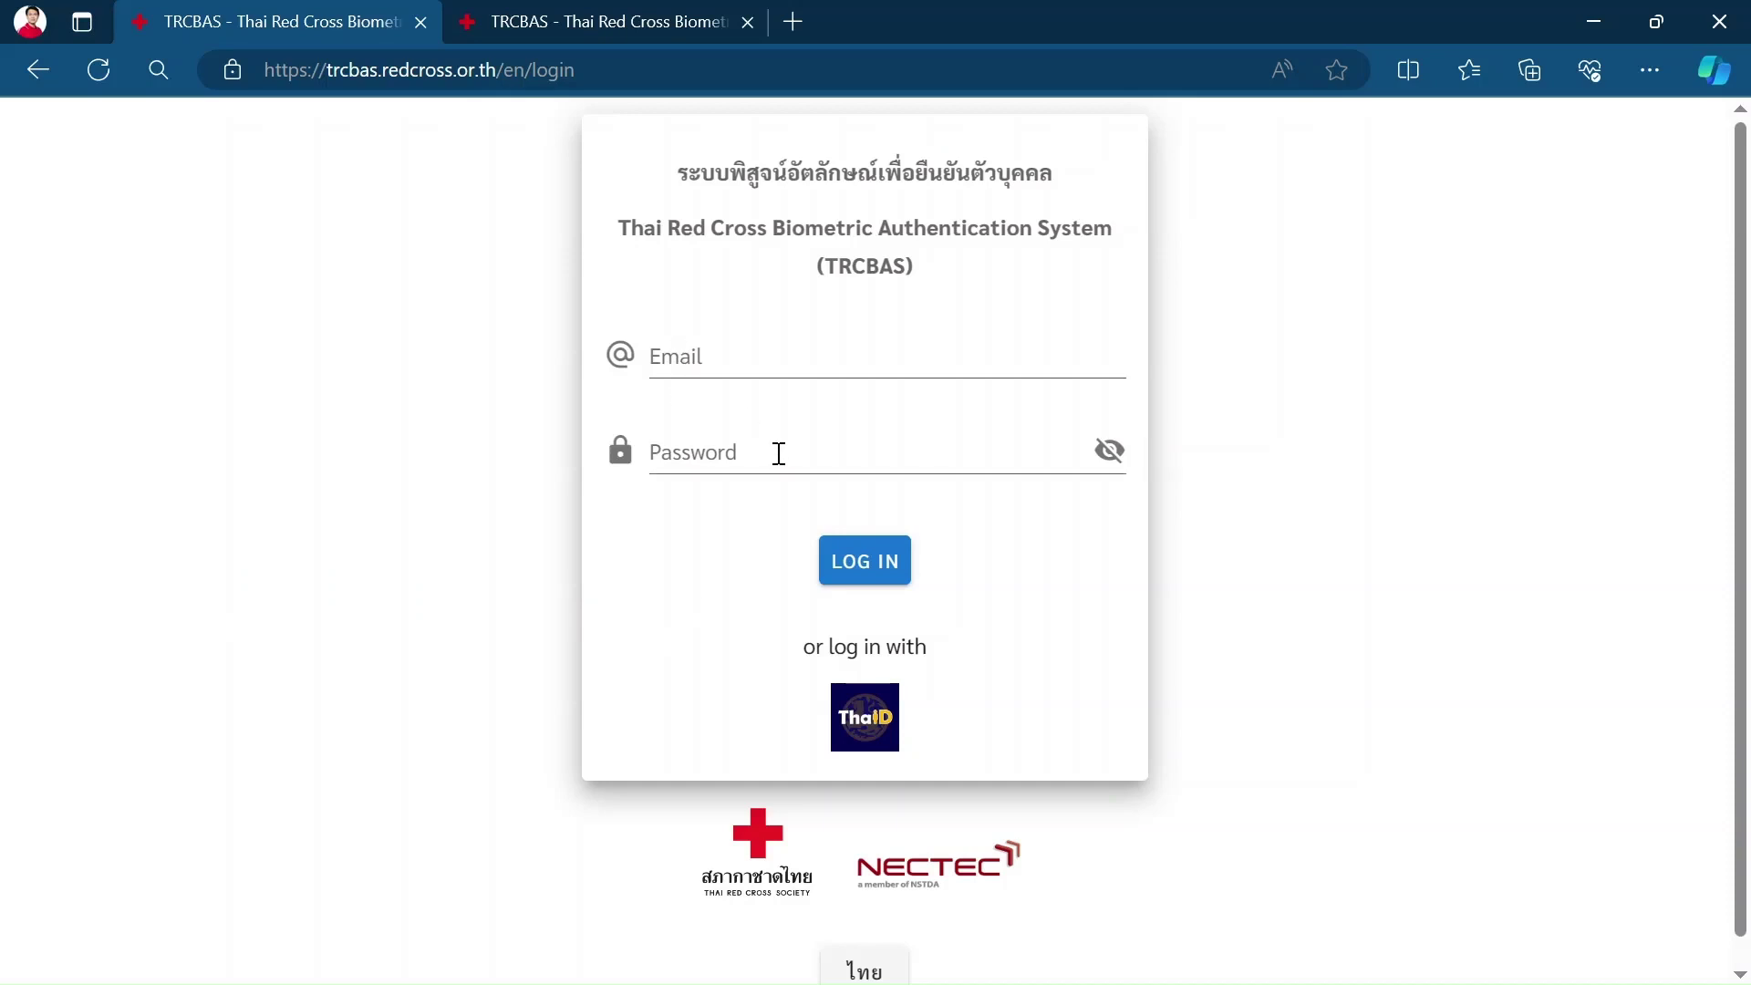
Sign in to TRCBAS with the ThaiD digital ID to reach the privacy policy notice.
left_click(885, 757)
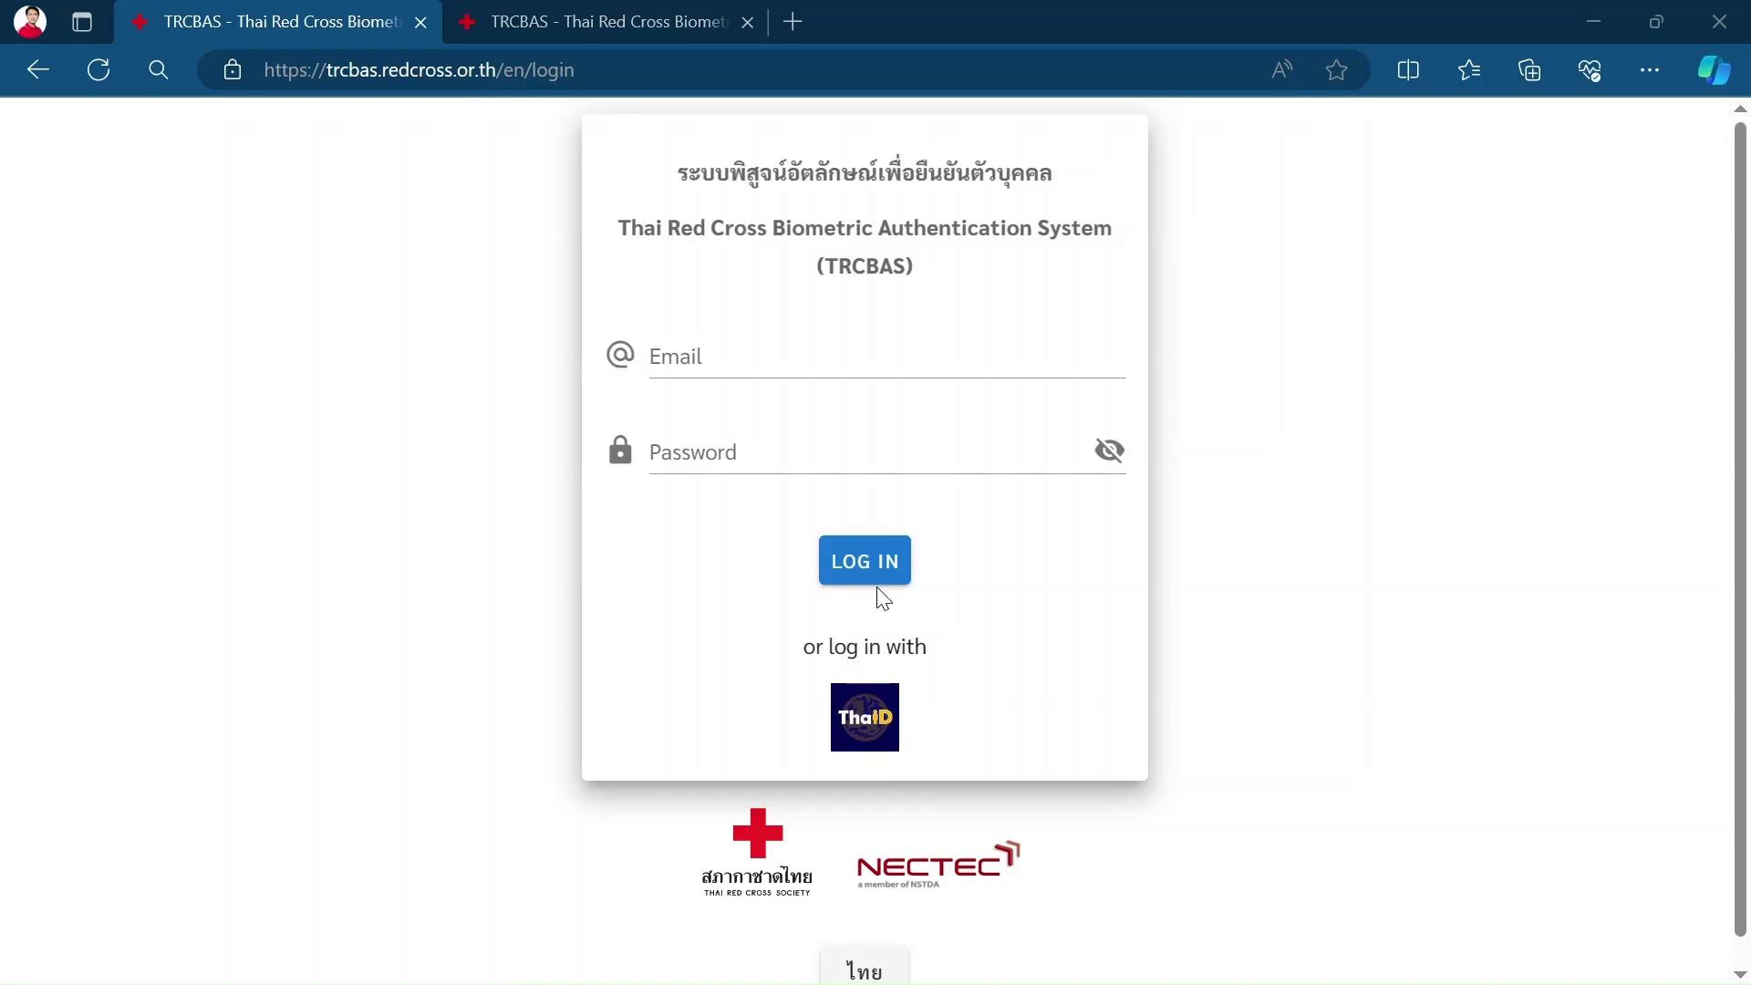
left_click(888, 733)
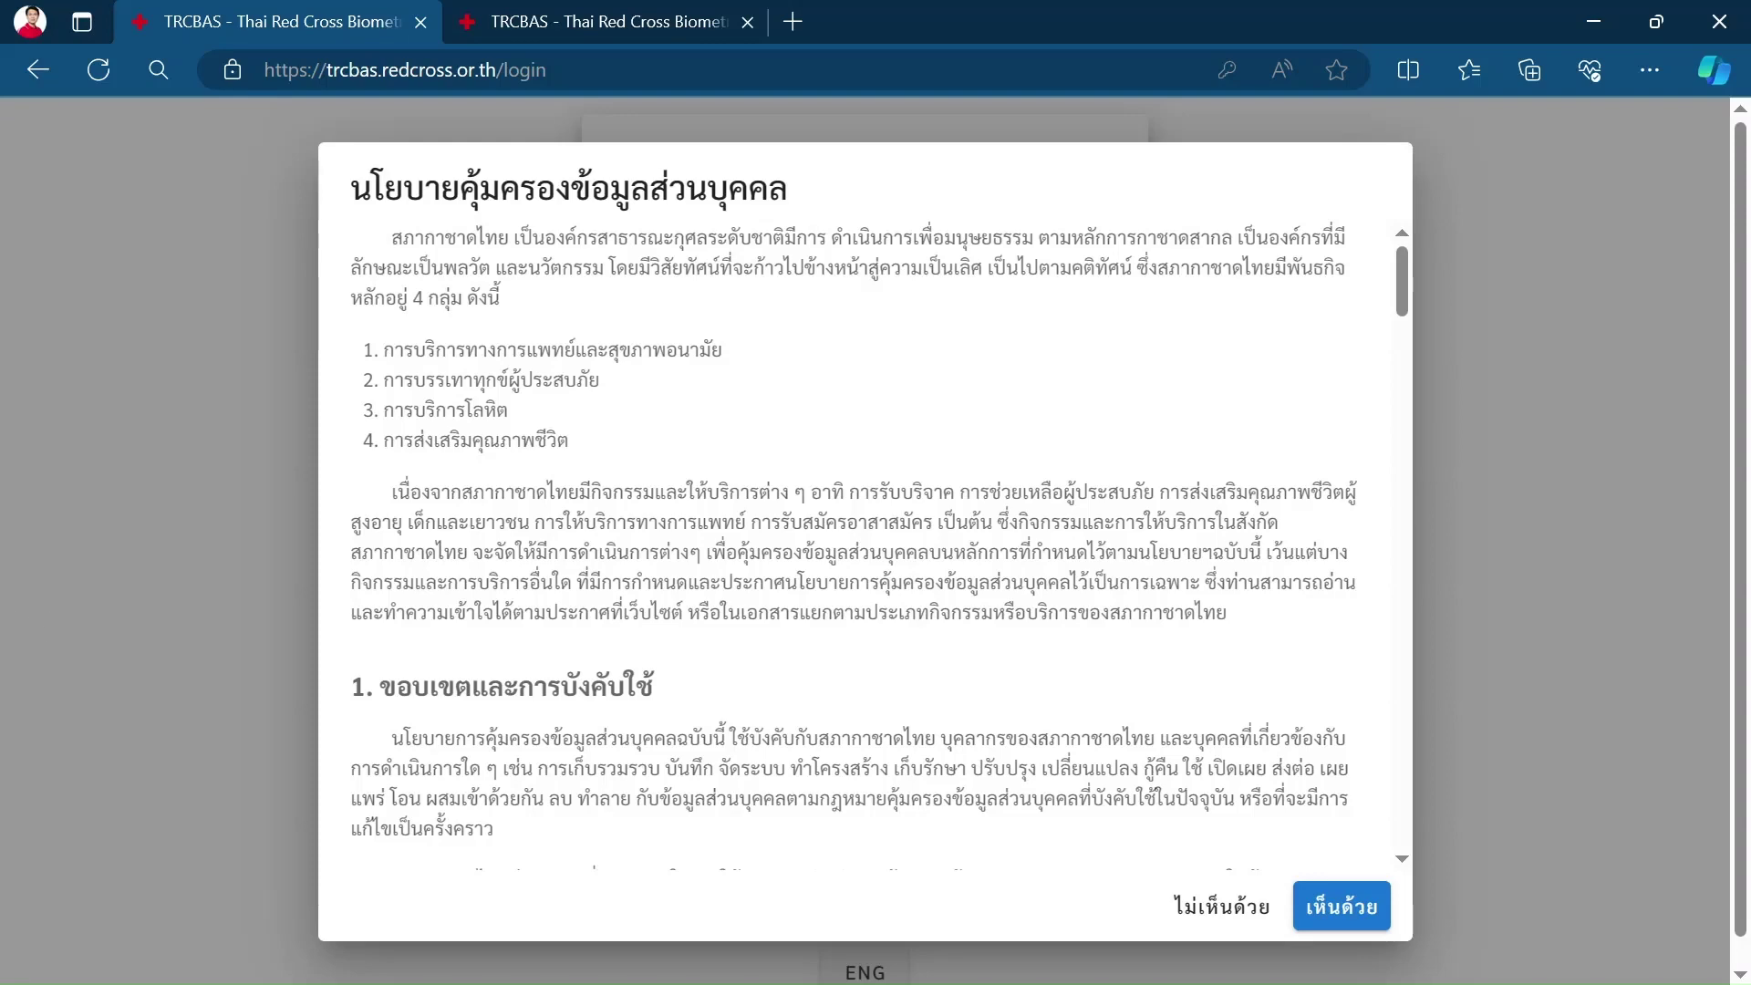
Accept the privacy policy, go to Register, and start iris capture at station abc.
left_click(1341, 906)
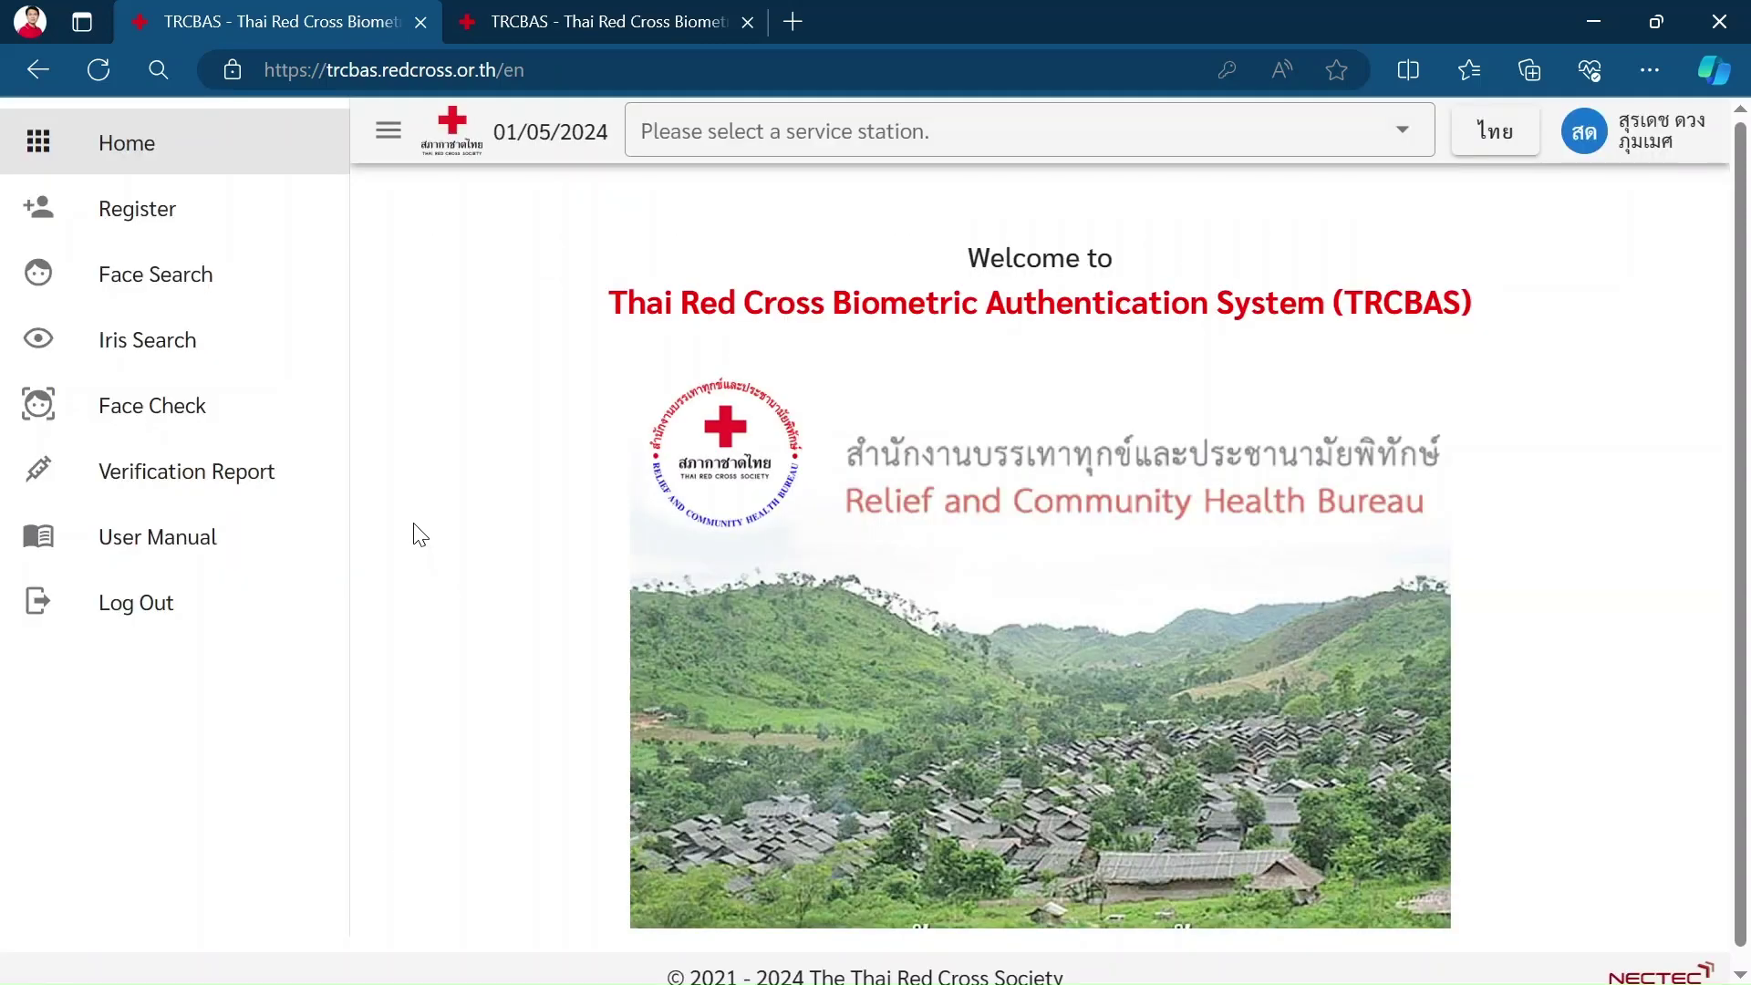
left_click(159, 227)
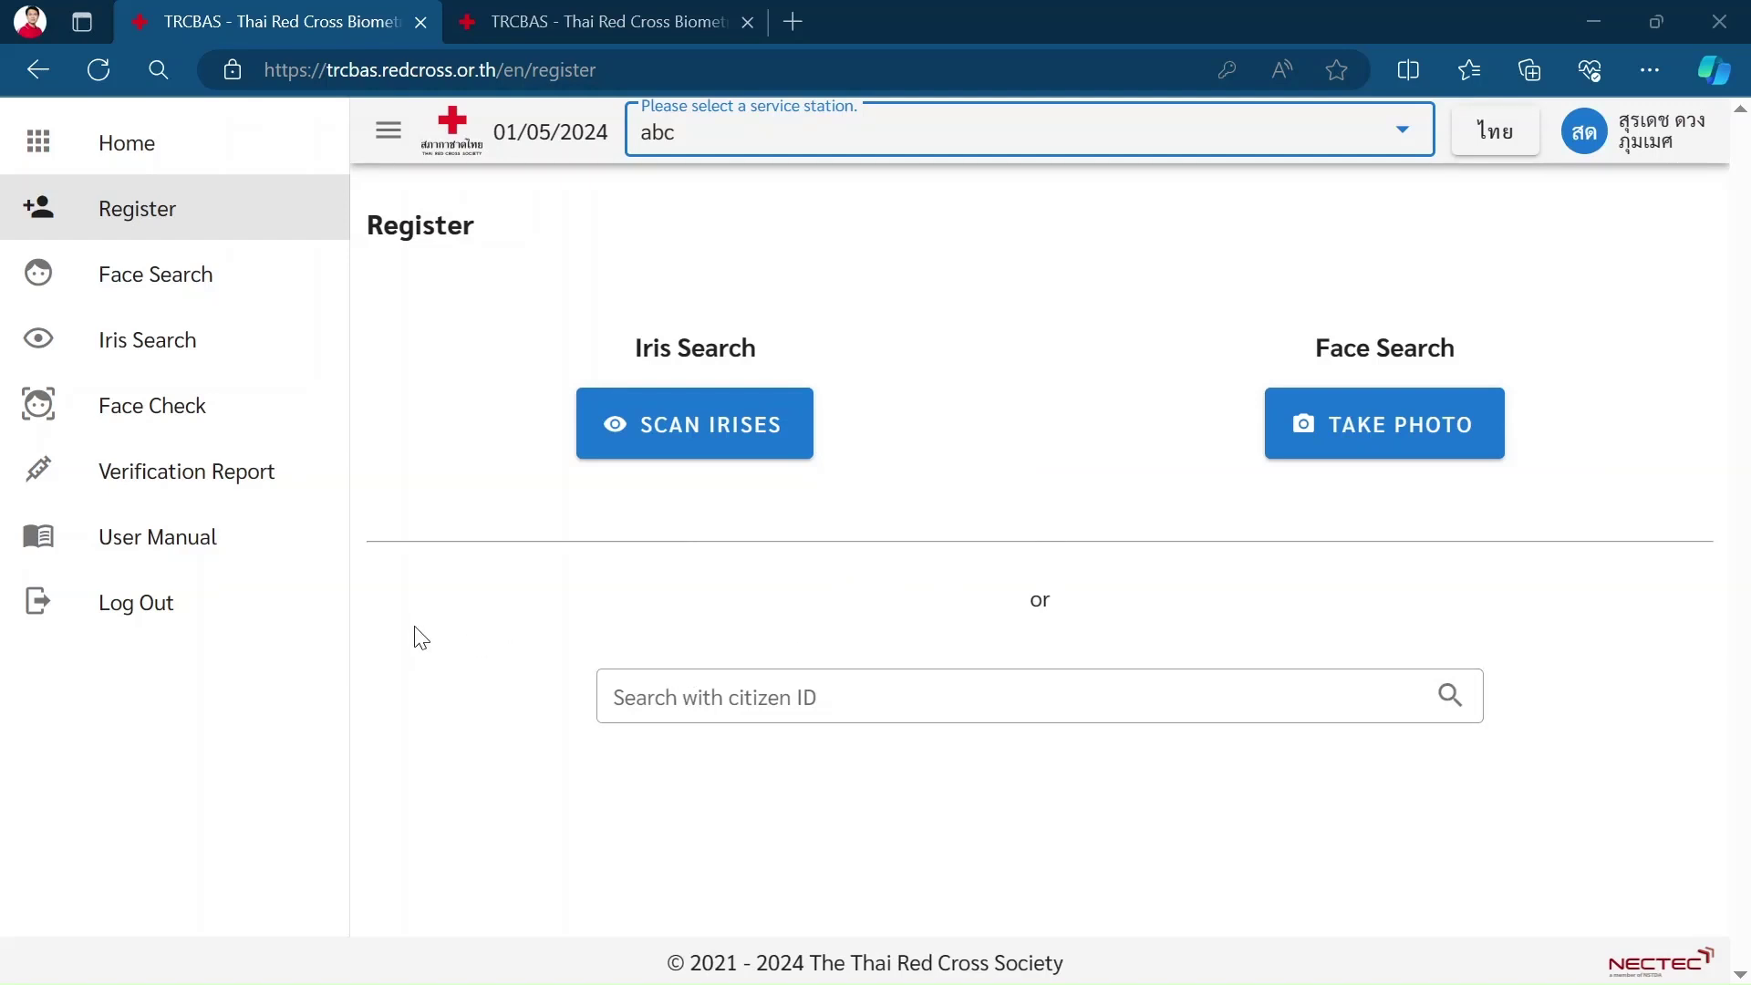
left_click(679, 440)
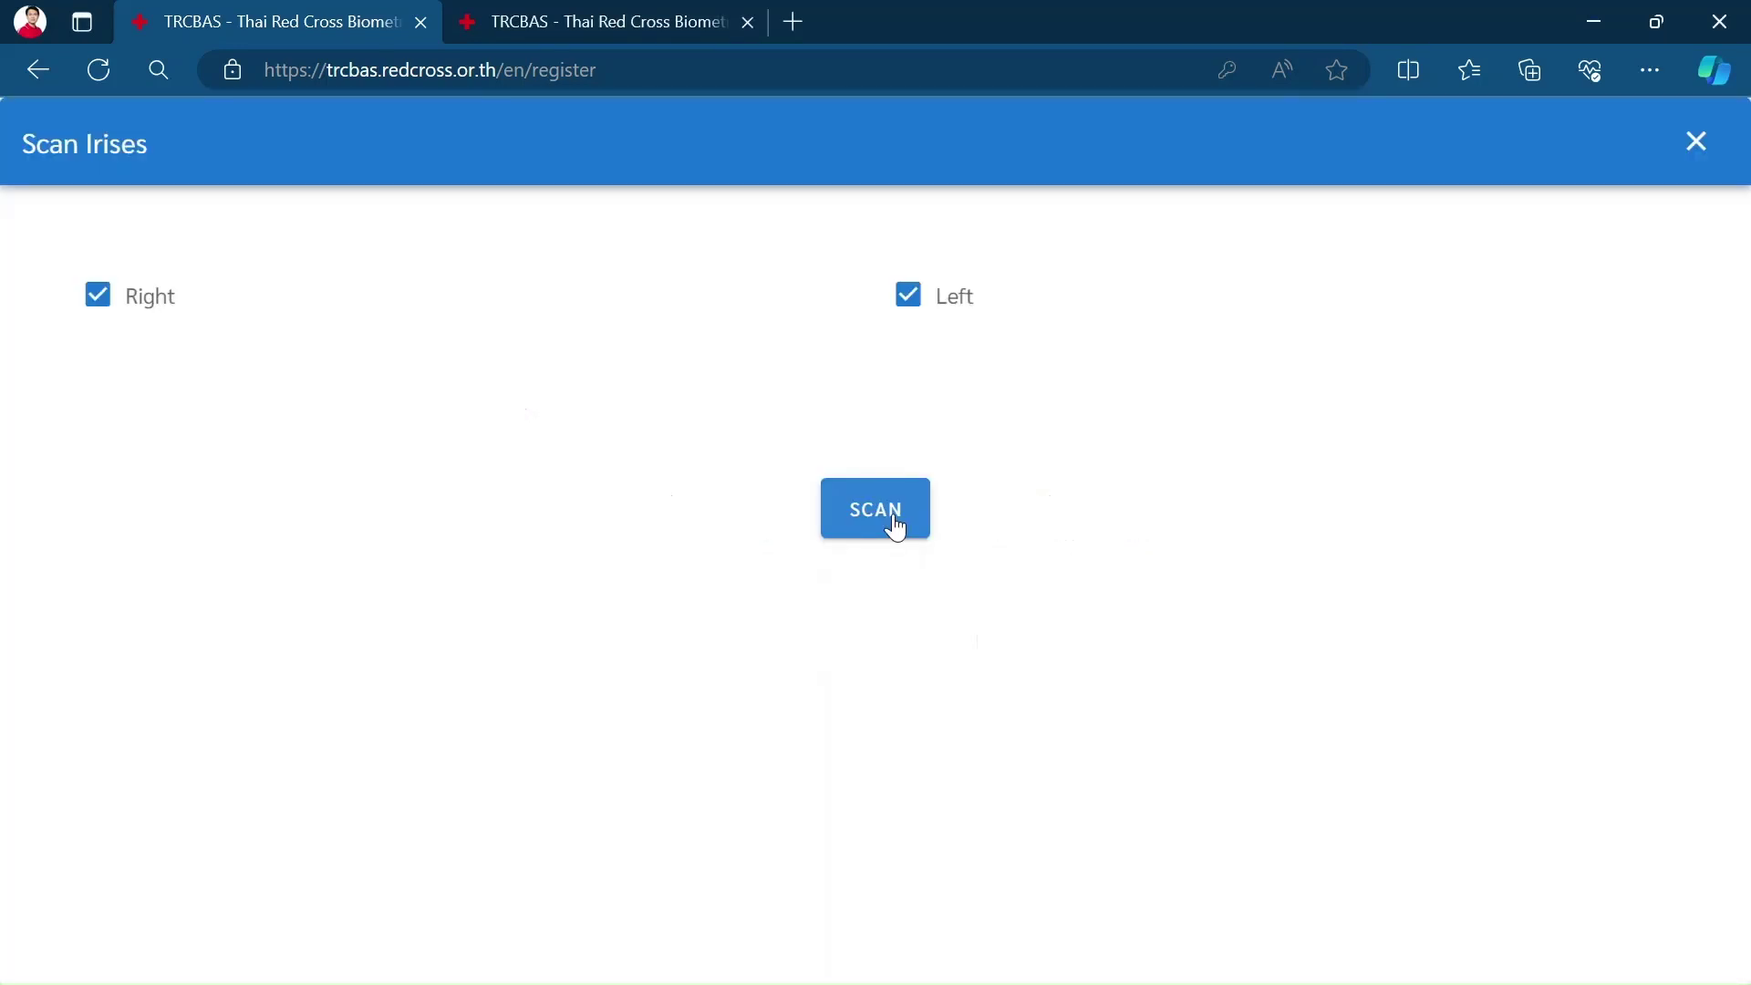
Scan the registrant's right and left irises and save both images.
left_click(897, 527)
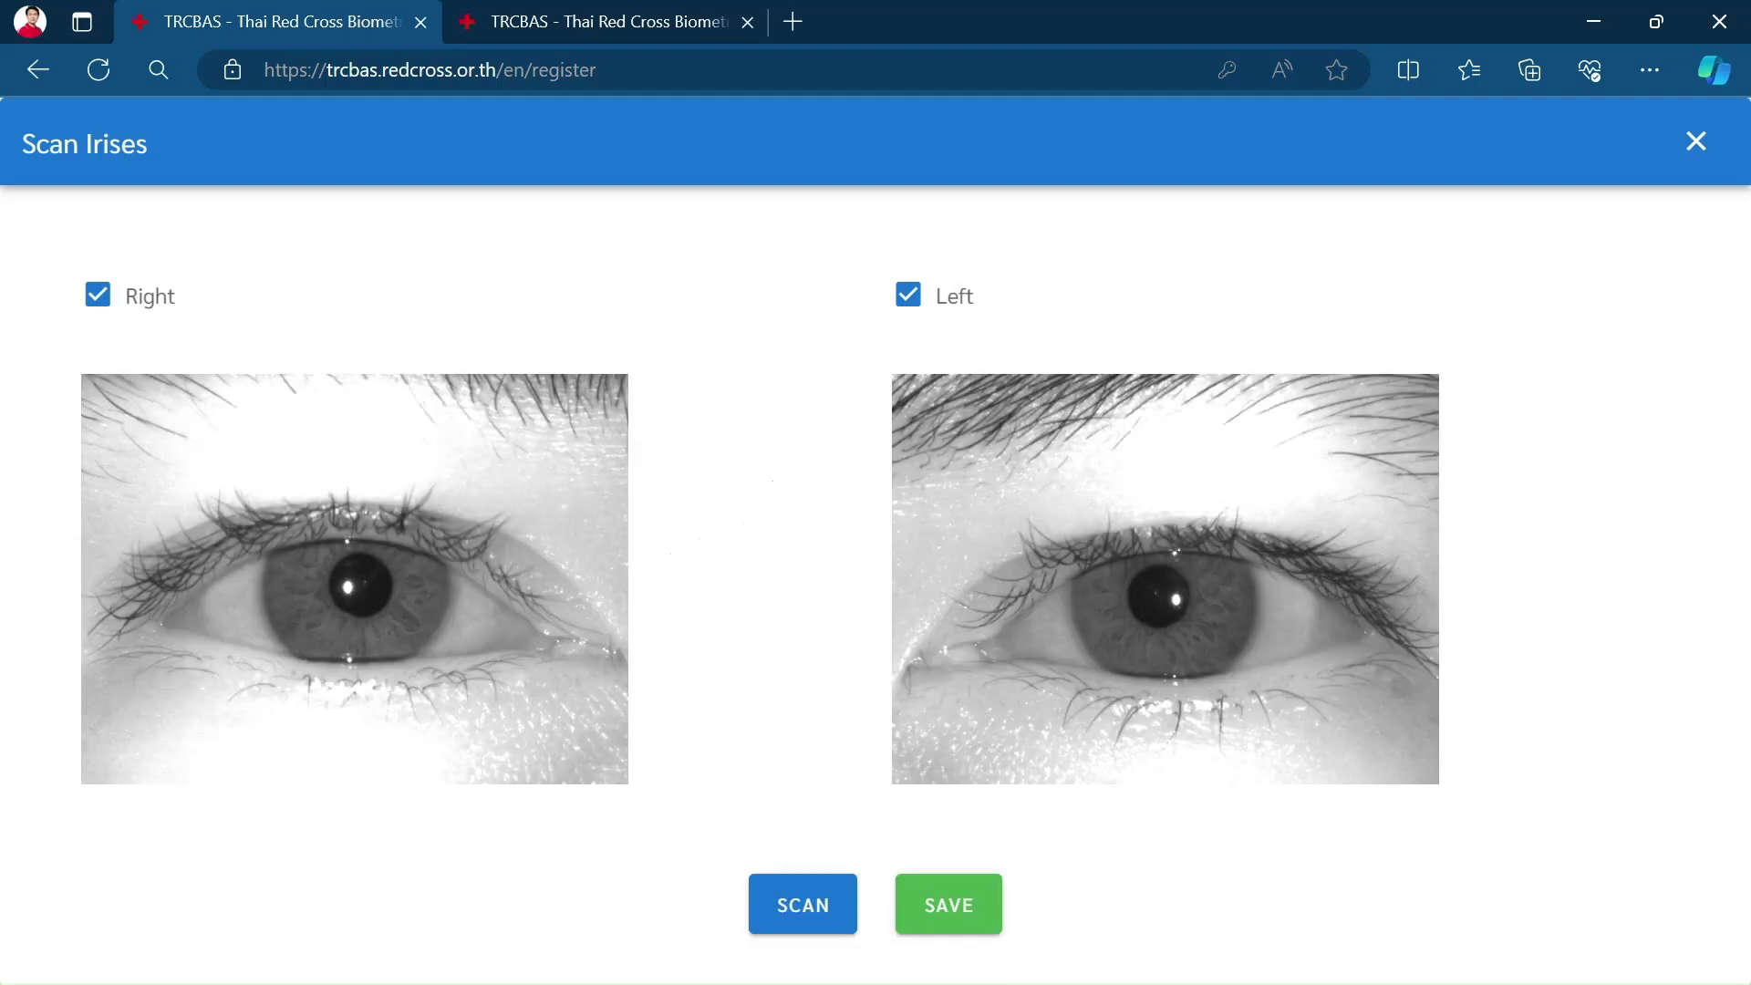
left_click(975, 926)
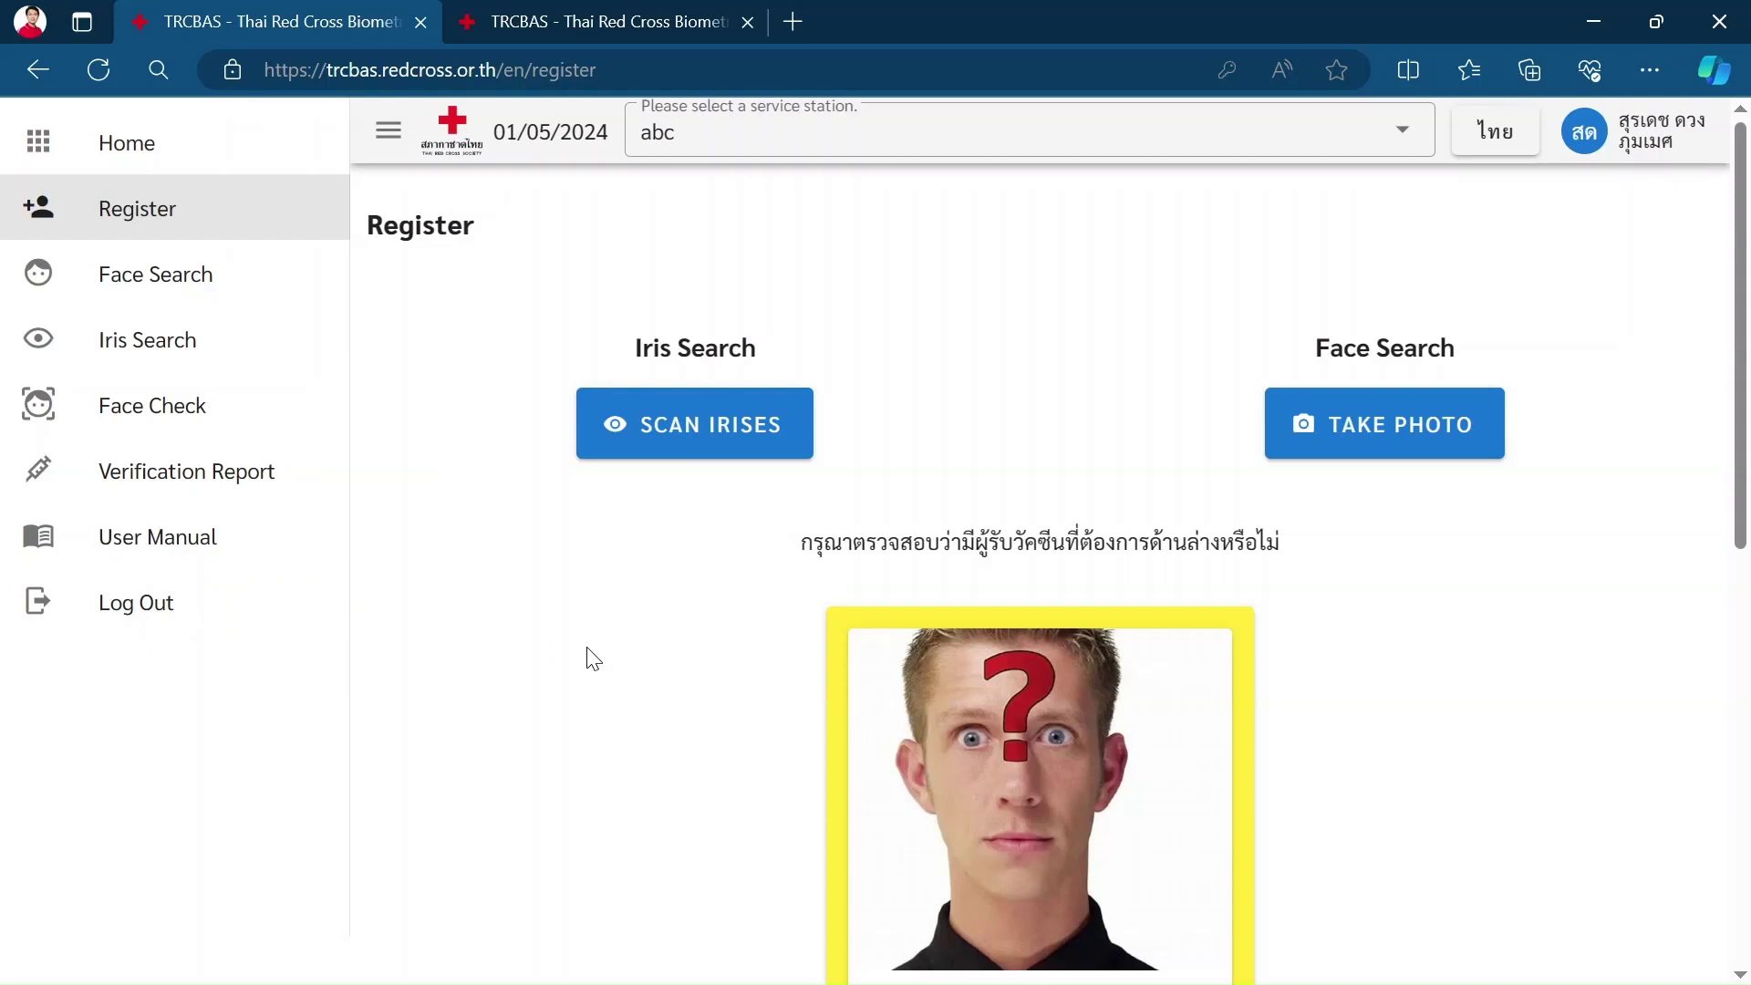
Verify the suggested matching registrant by iris and dismiss the Success message.
scroll(638, 675, "down", 1)
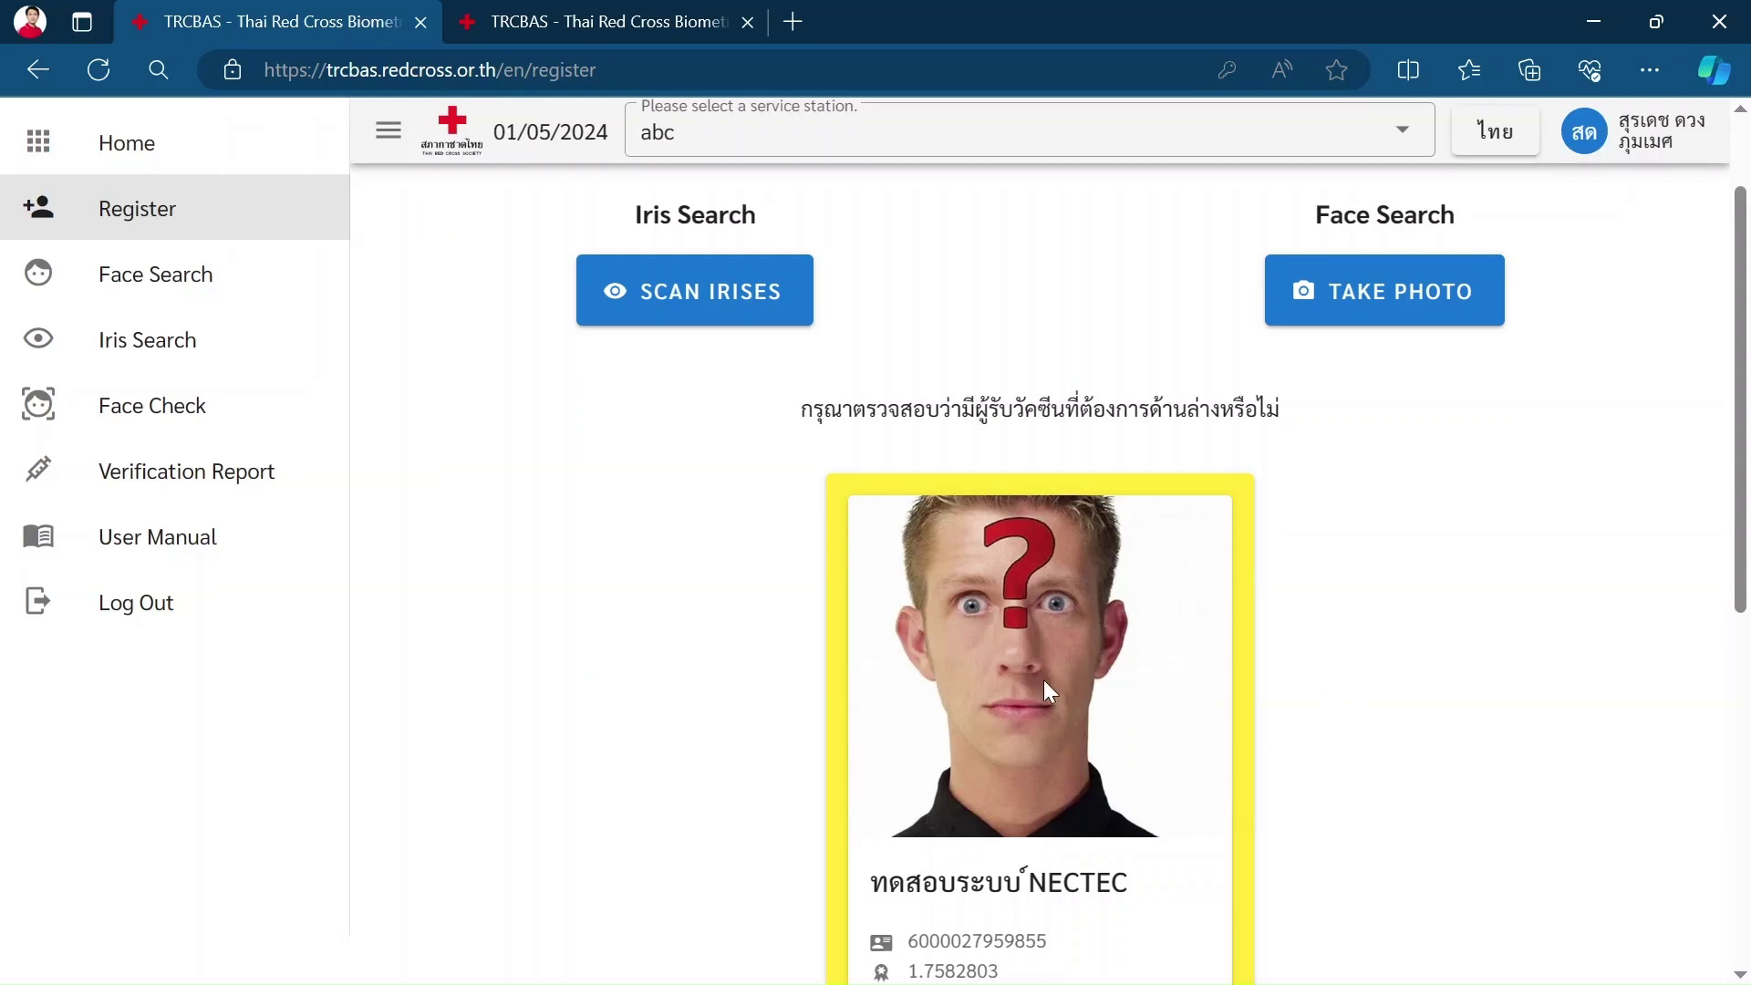
scroll(967, 675, "down", 1)
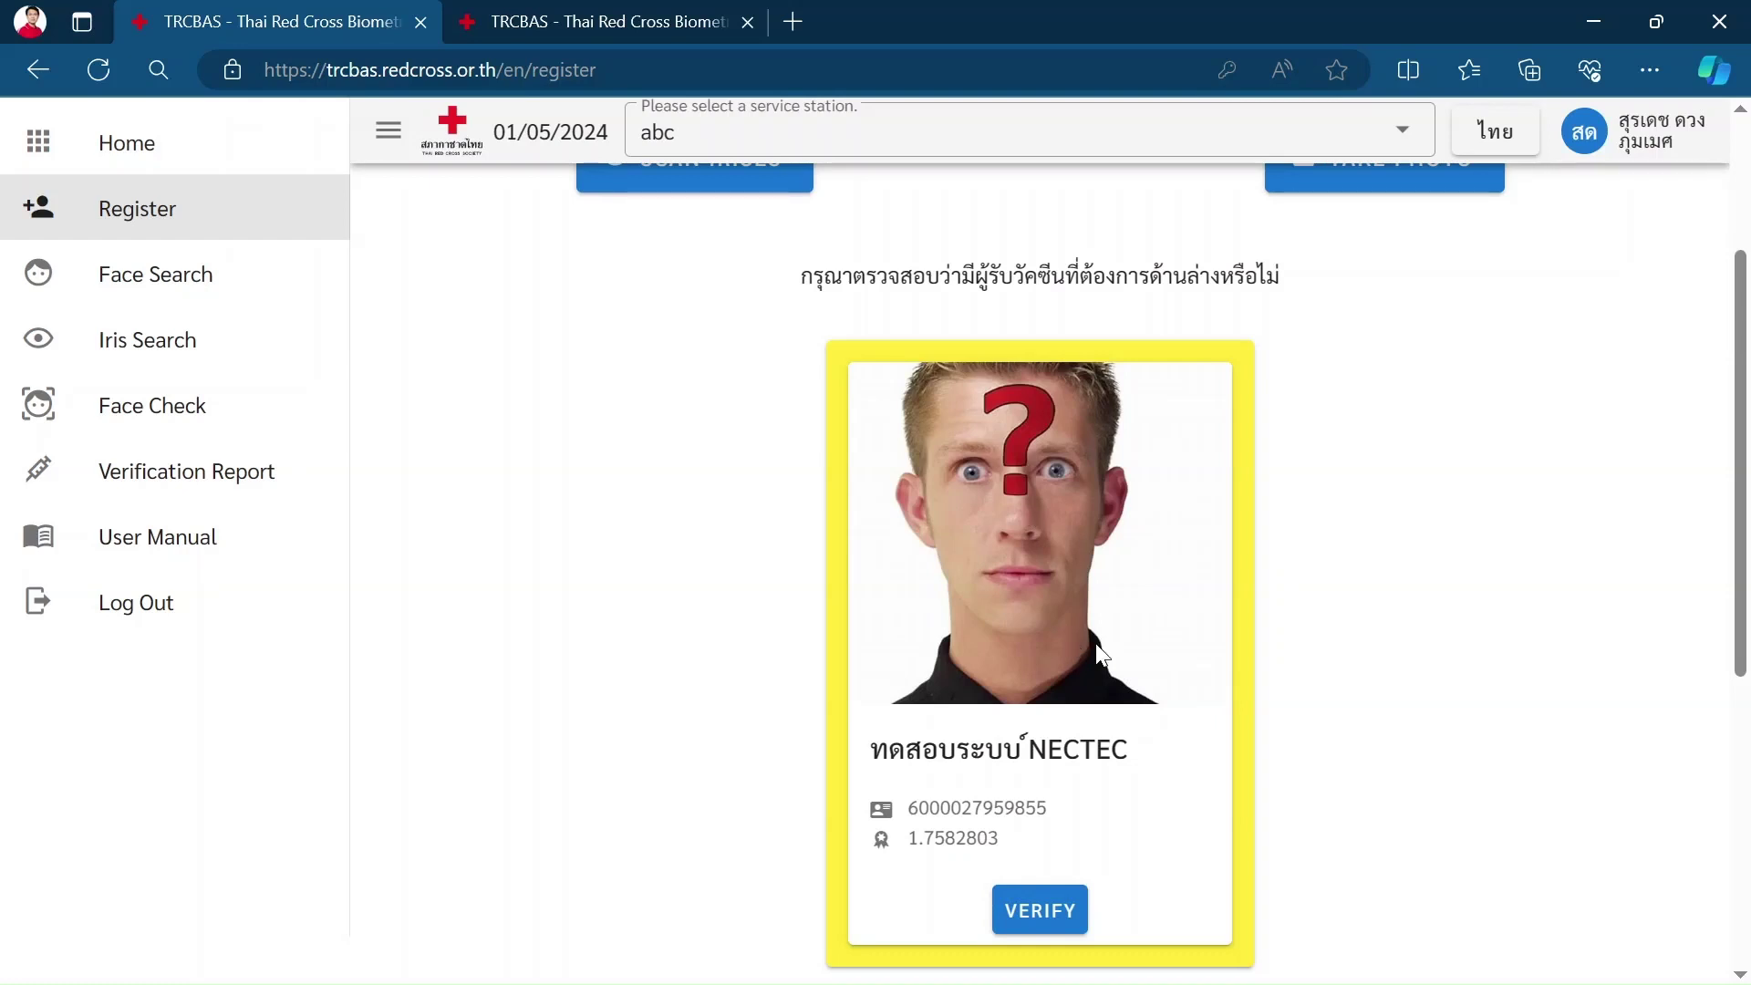
left_click_drag(1063, 815, 906, 809)
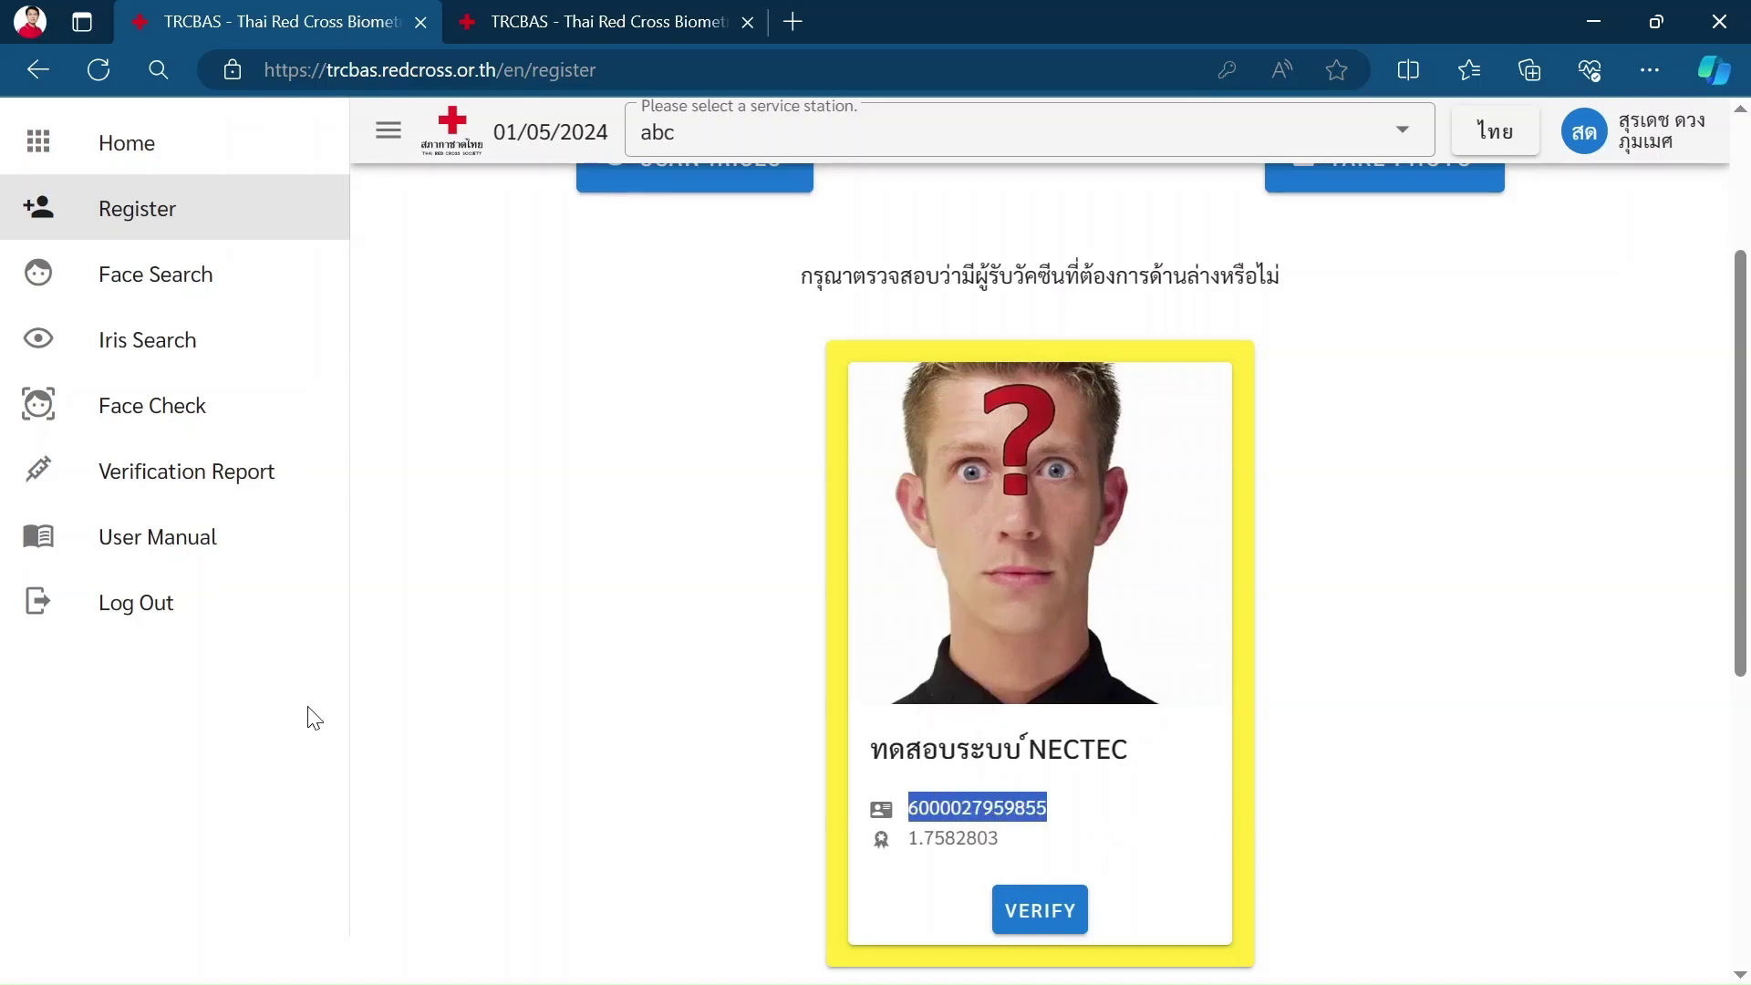
scroll(360, 713, "down", 1)
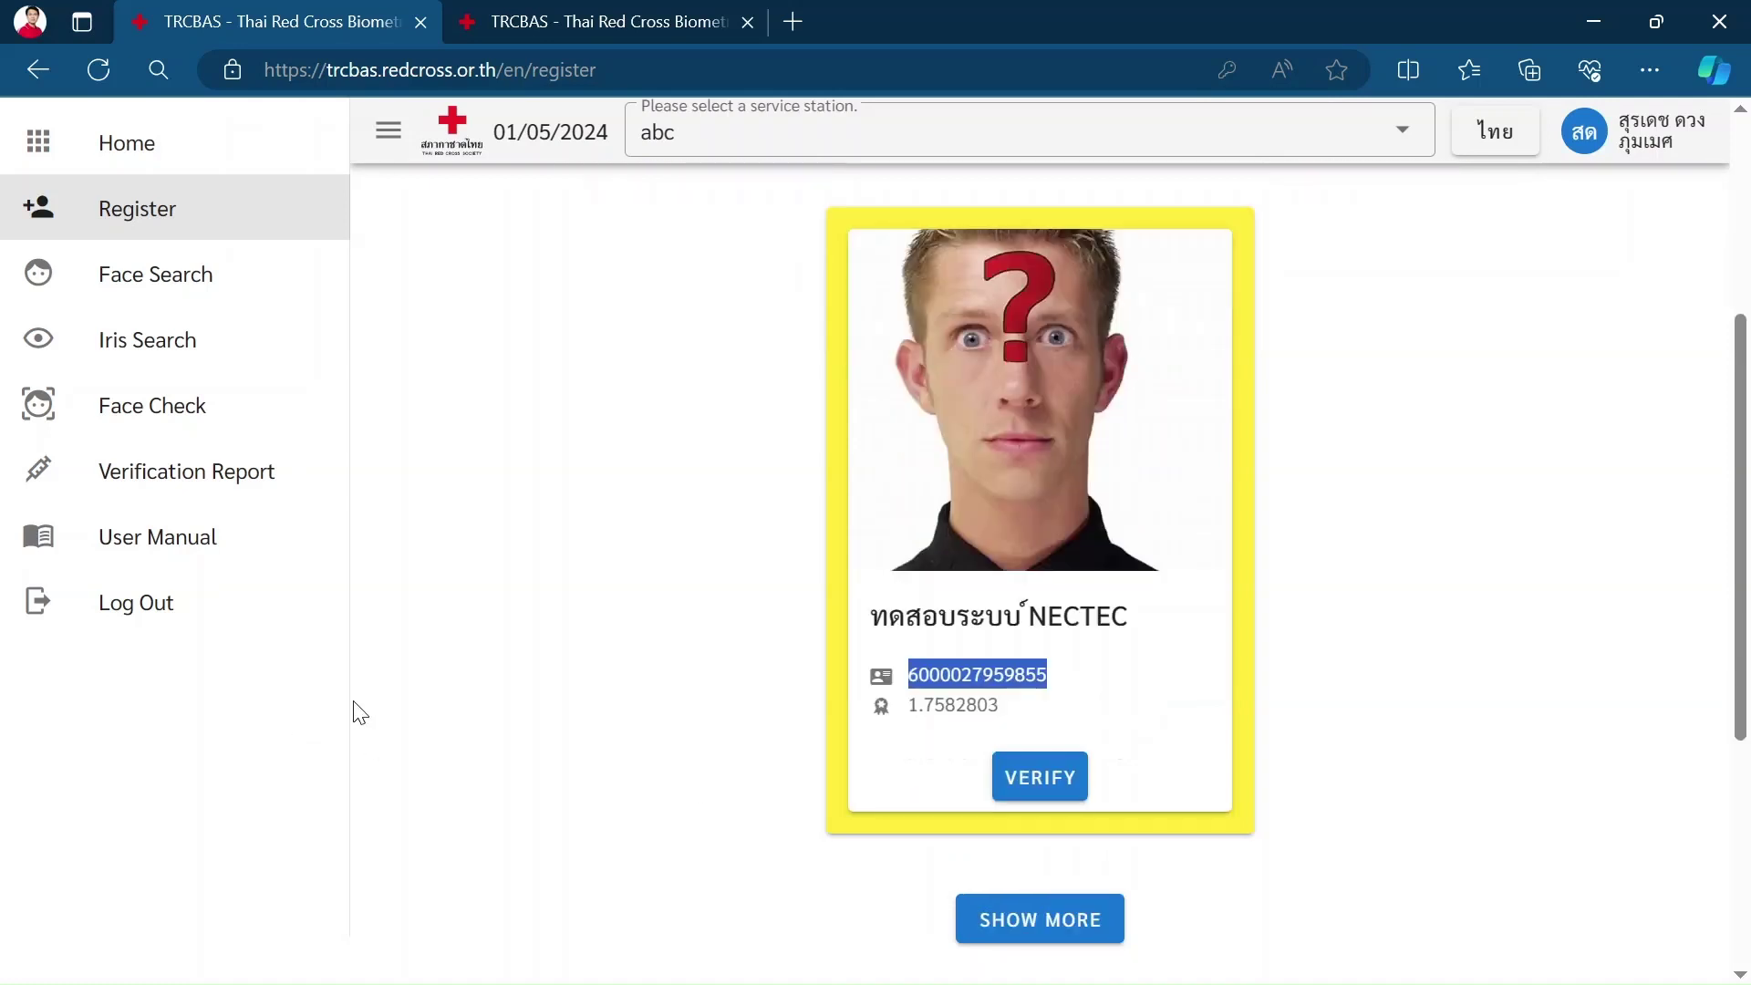
left_click(1064, 780)
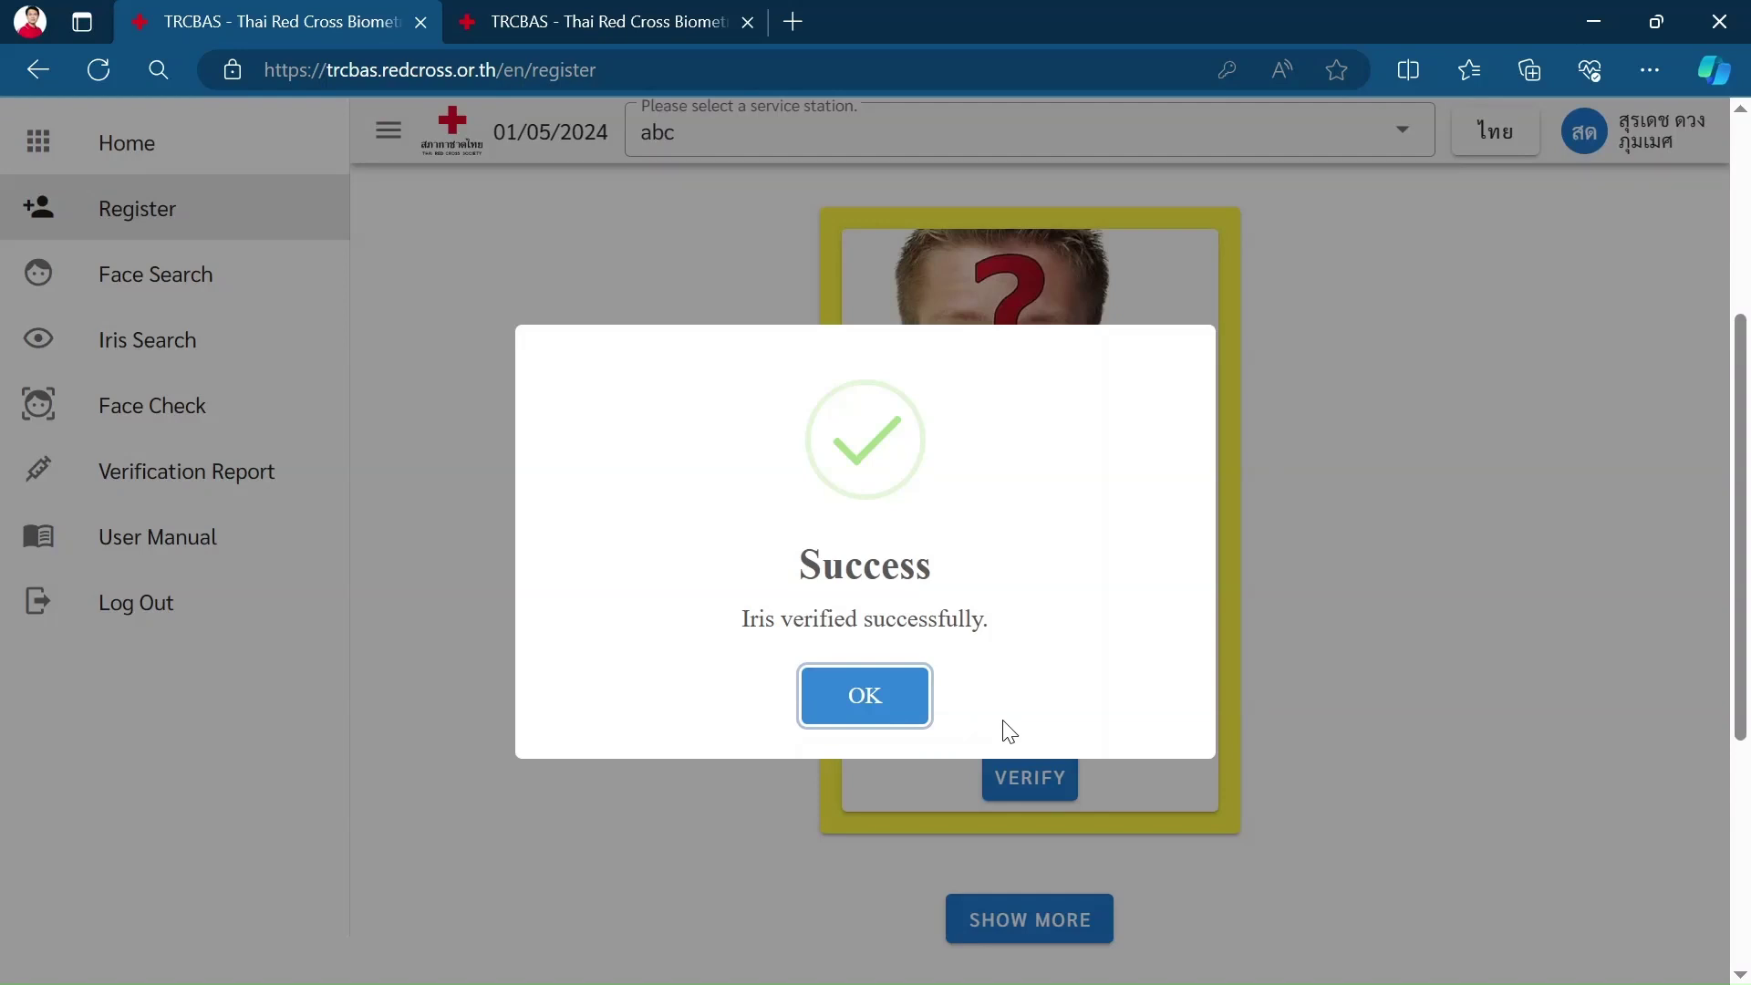
left_click(891, 707)
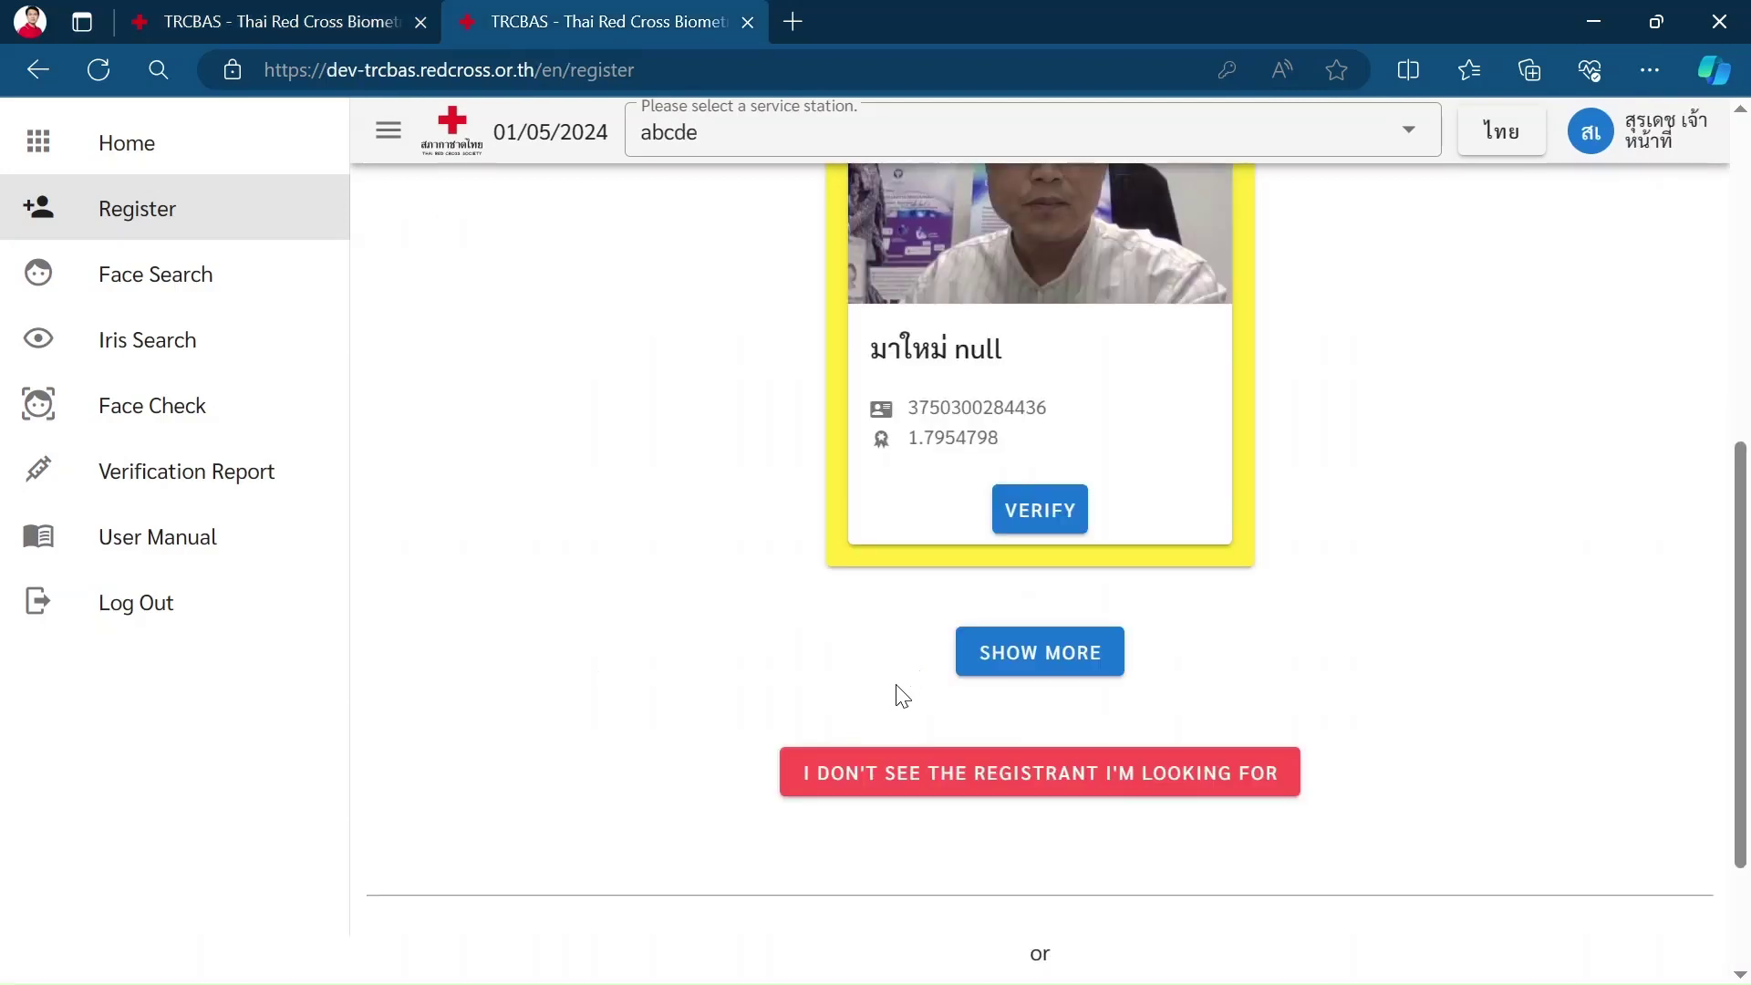
On dev-trcbas, choose 'I DON'T SEE THE REGISTRANT I'M LOOKING FOR' to get a blank recipient form.
scroll(900, 696, "up", 2)
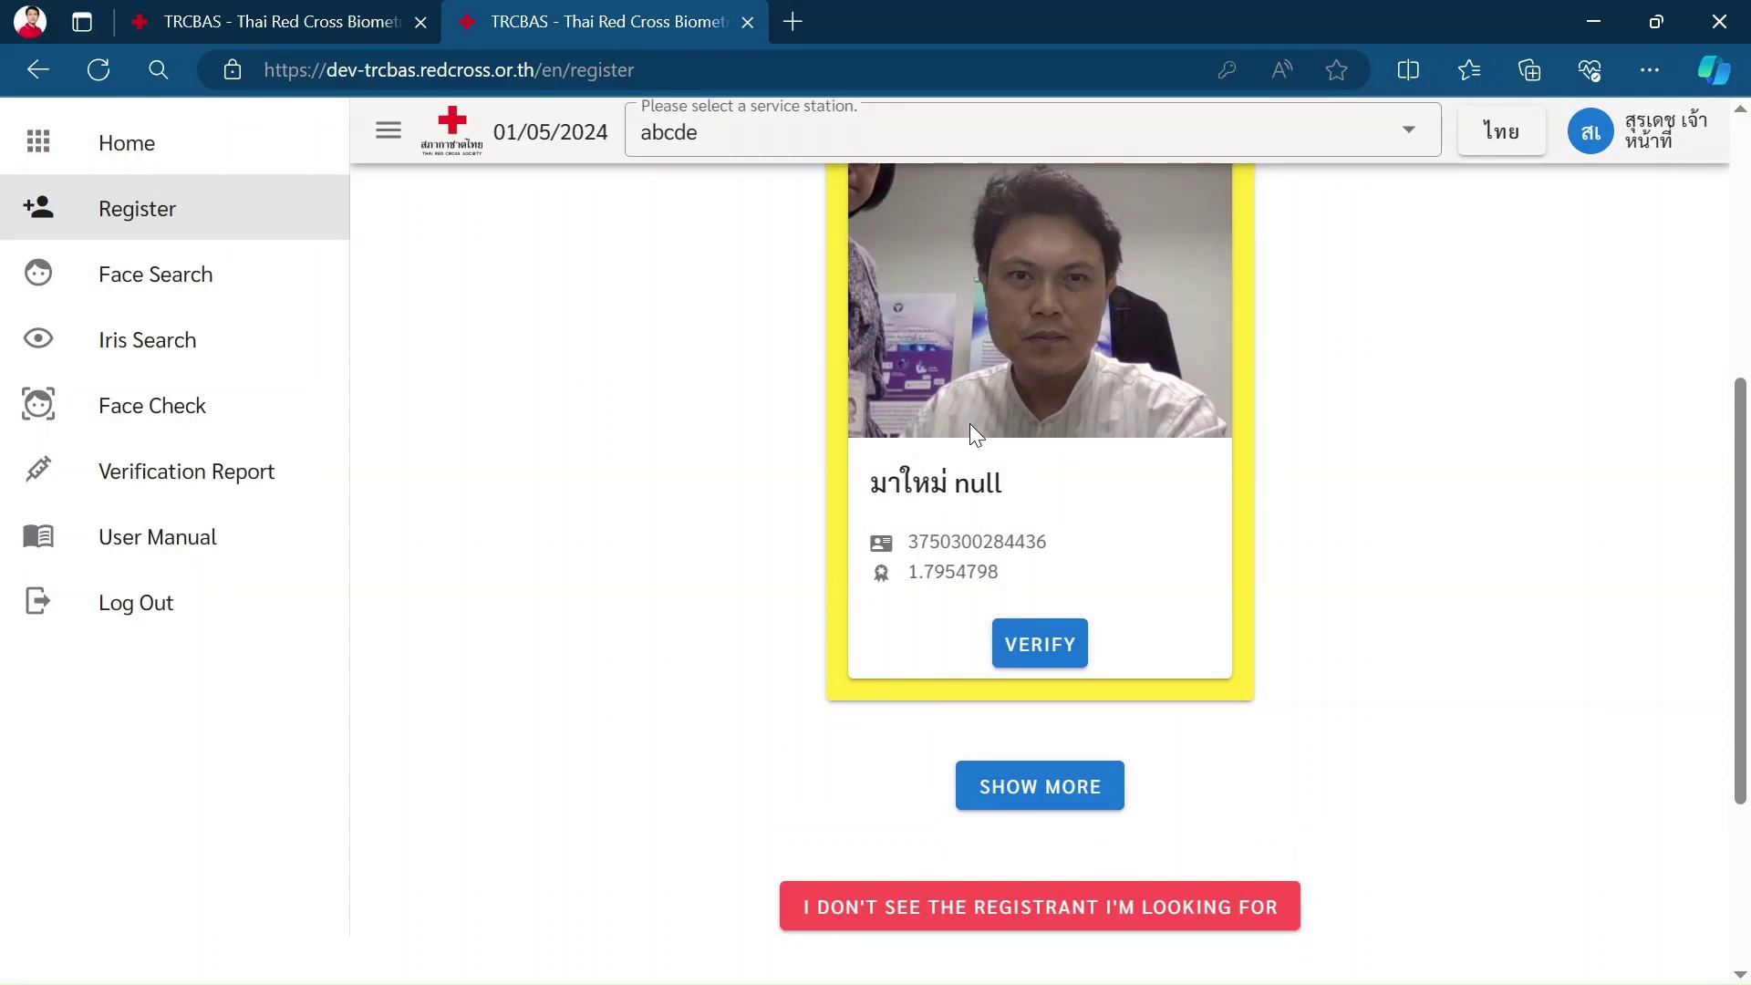
scroll(760, 752, "down", 2)
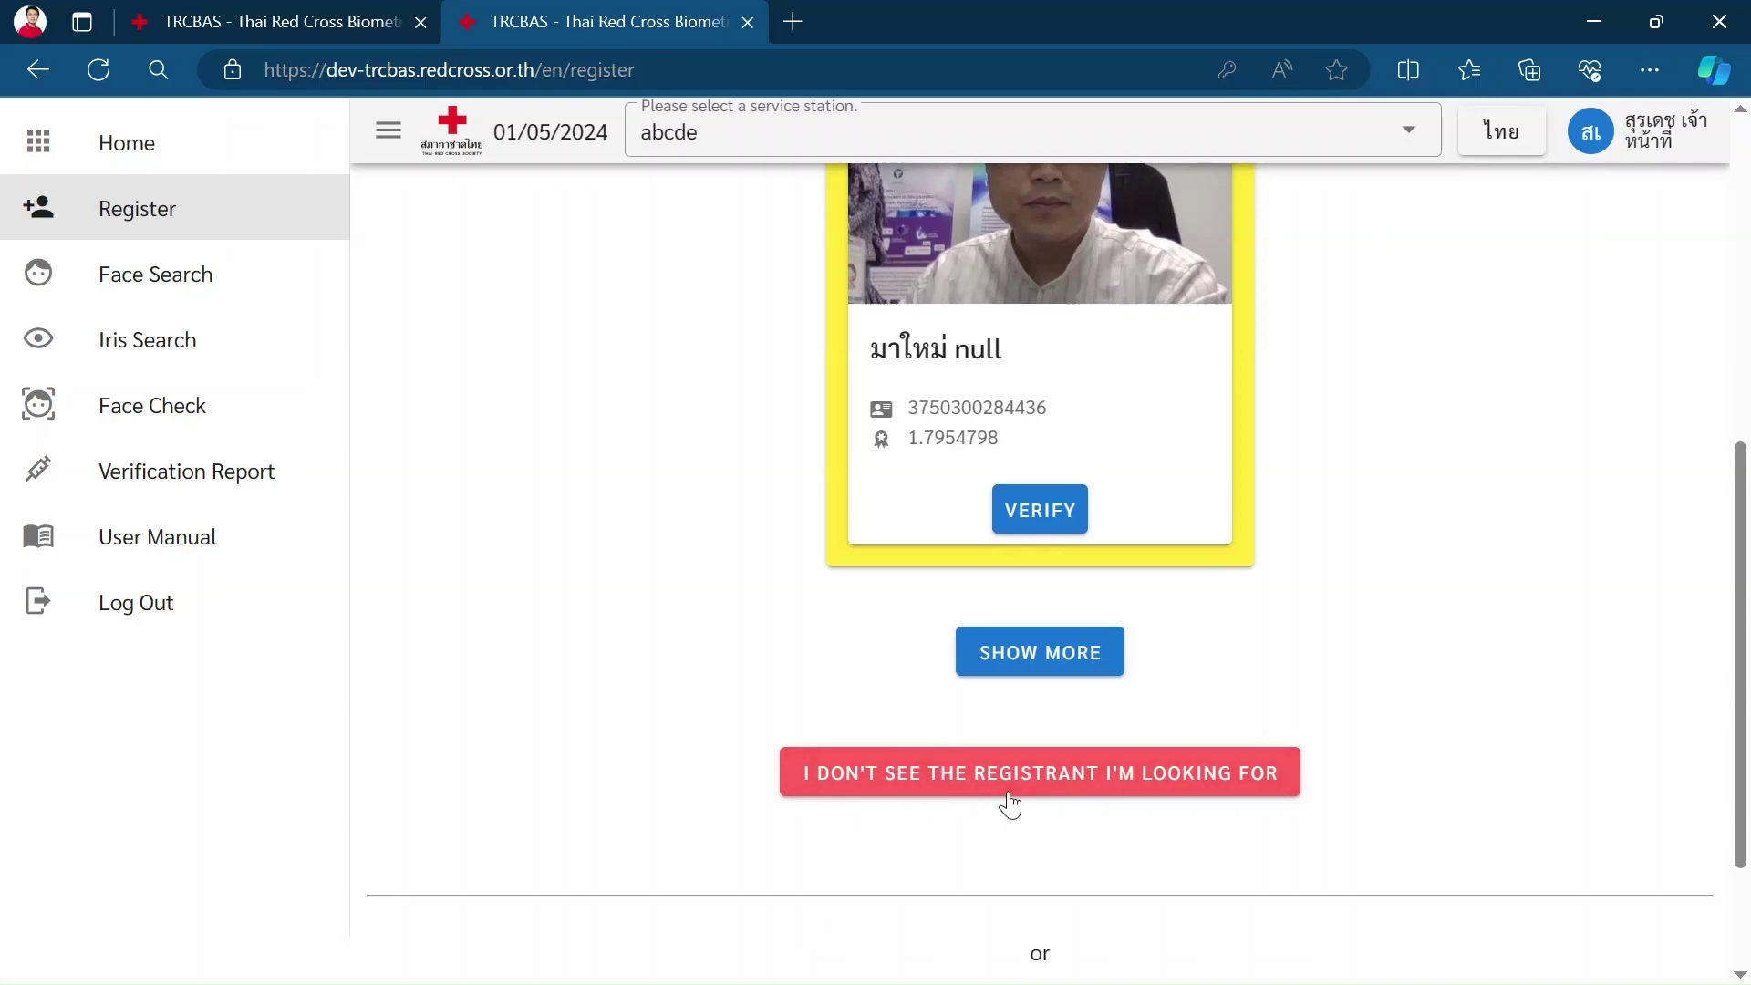
left_click(1063, 807)
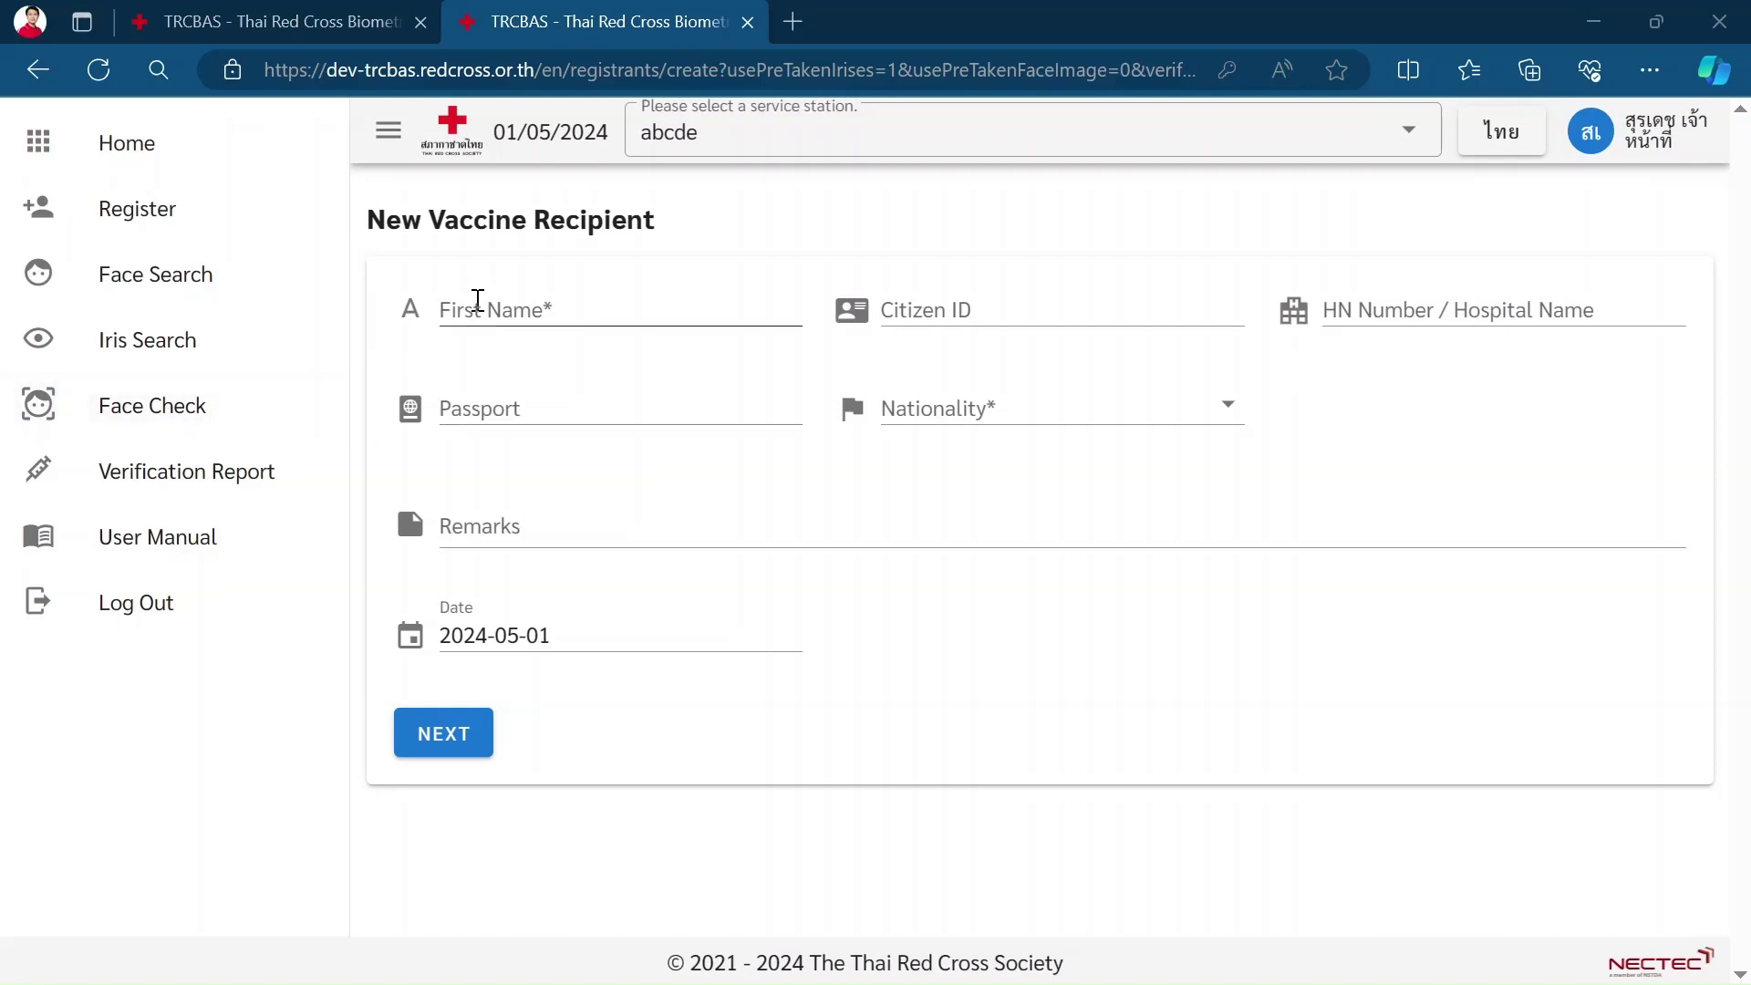
Enter first name Test with nationality NON Thai and submit the recipient details.
left_click(628, 306)
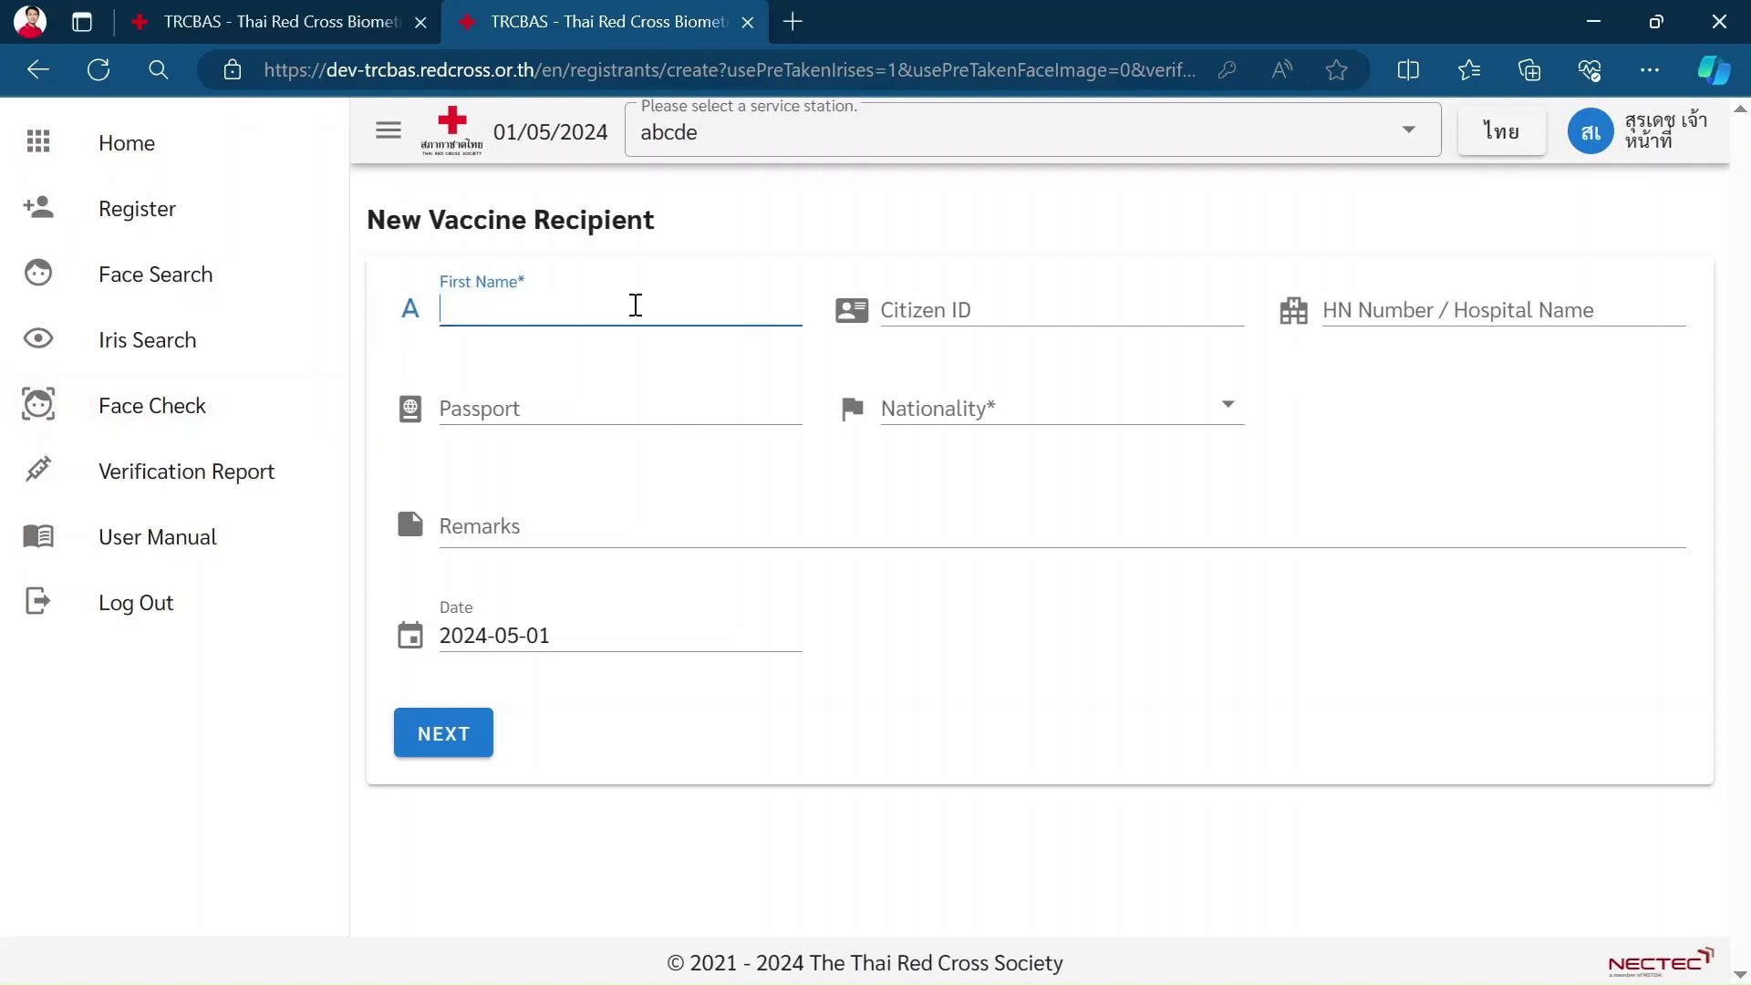
left_click(958, 401)
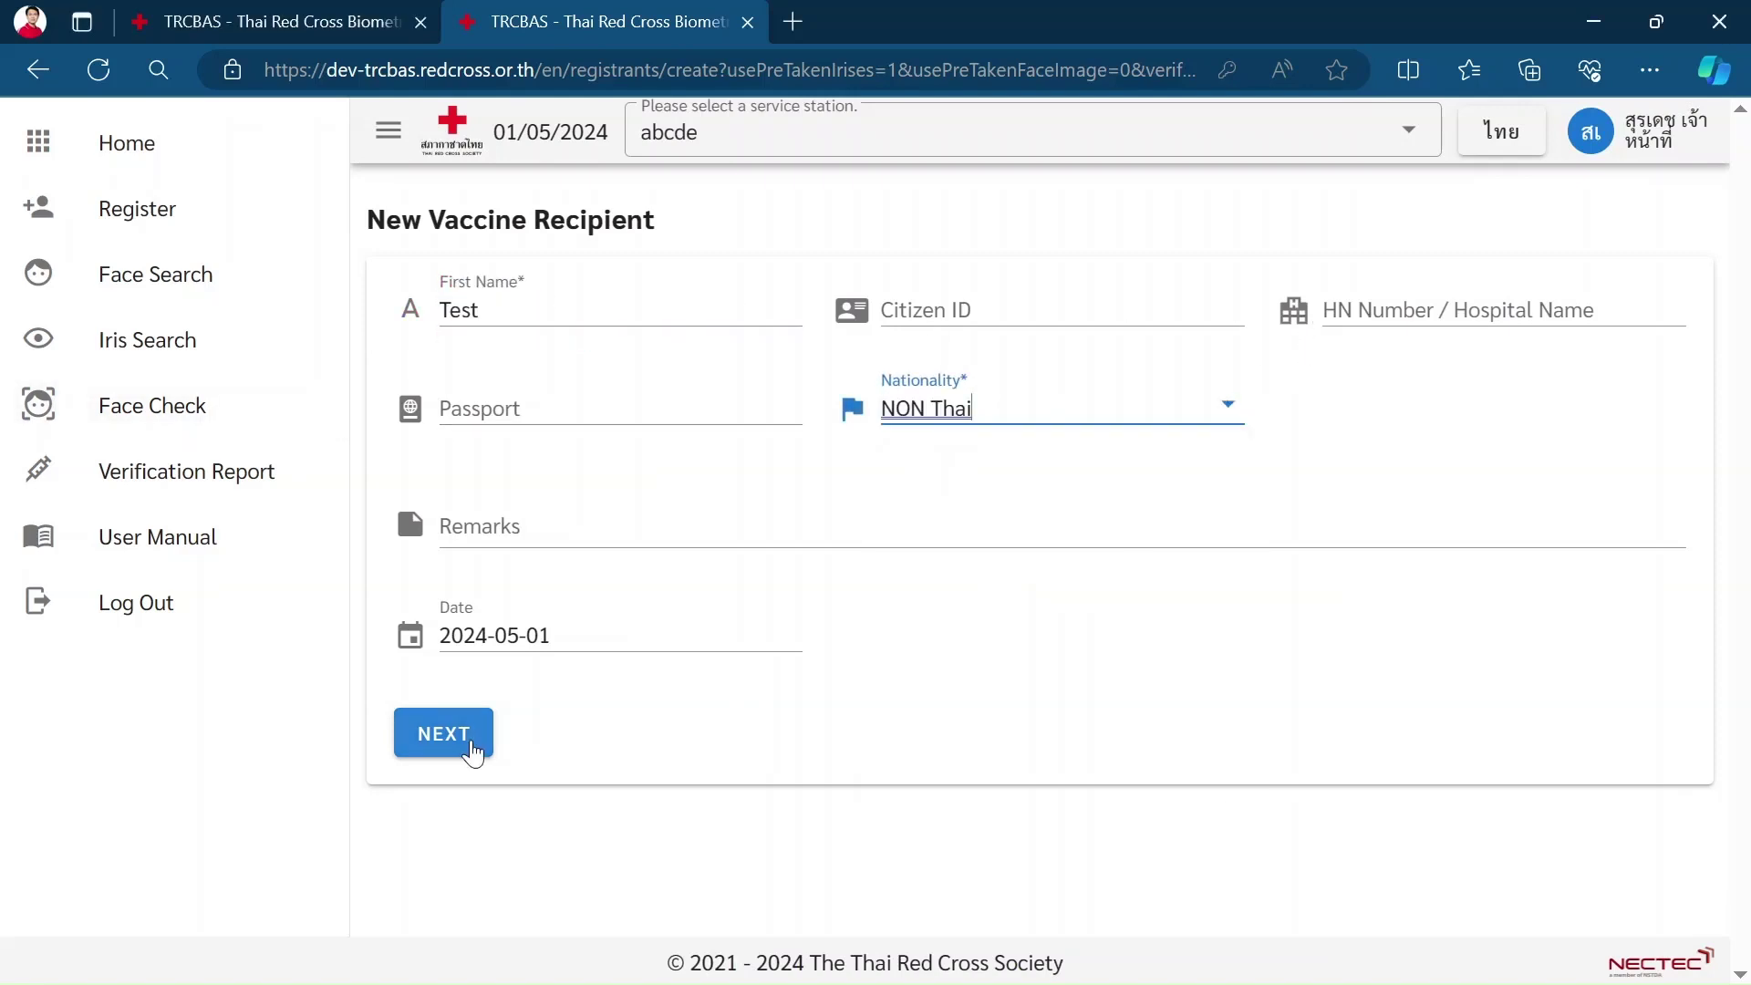
left_click(473, 753)
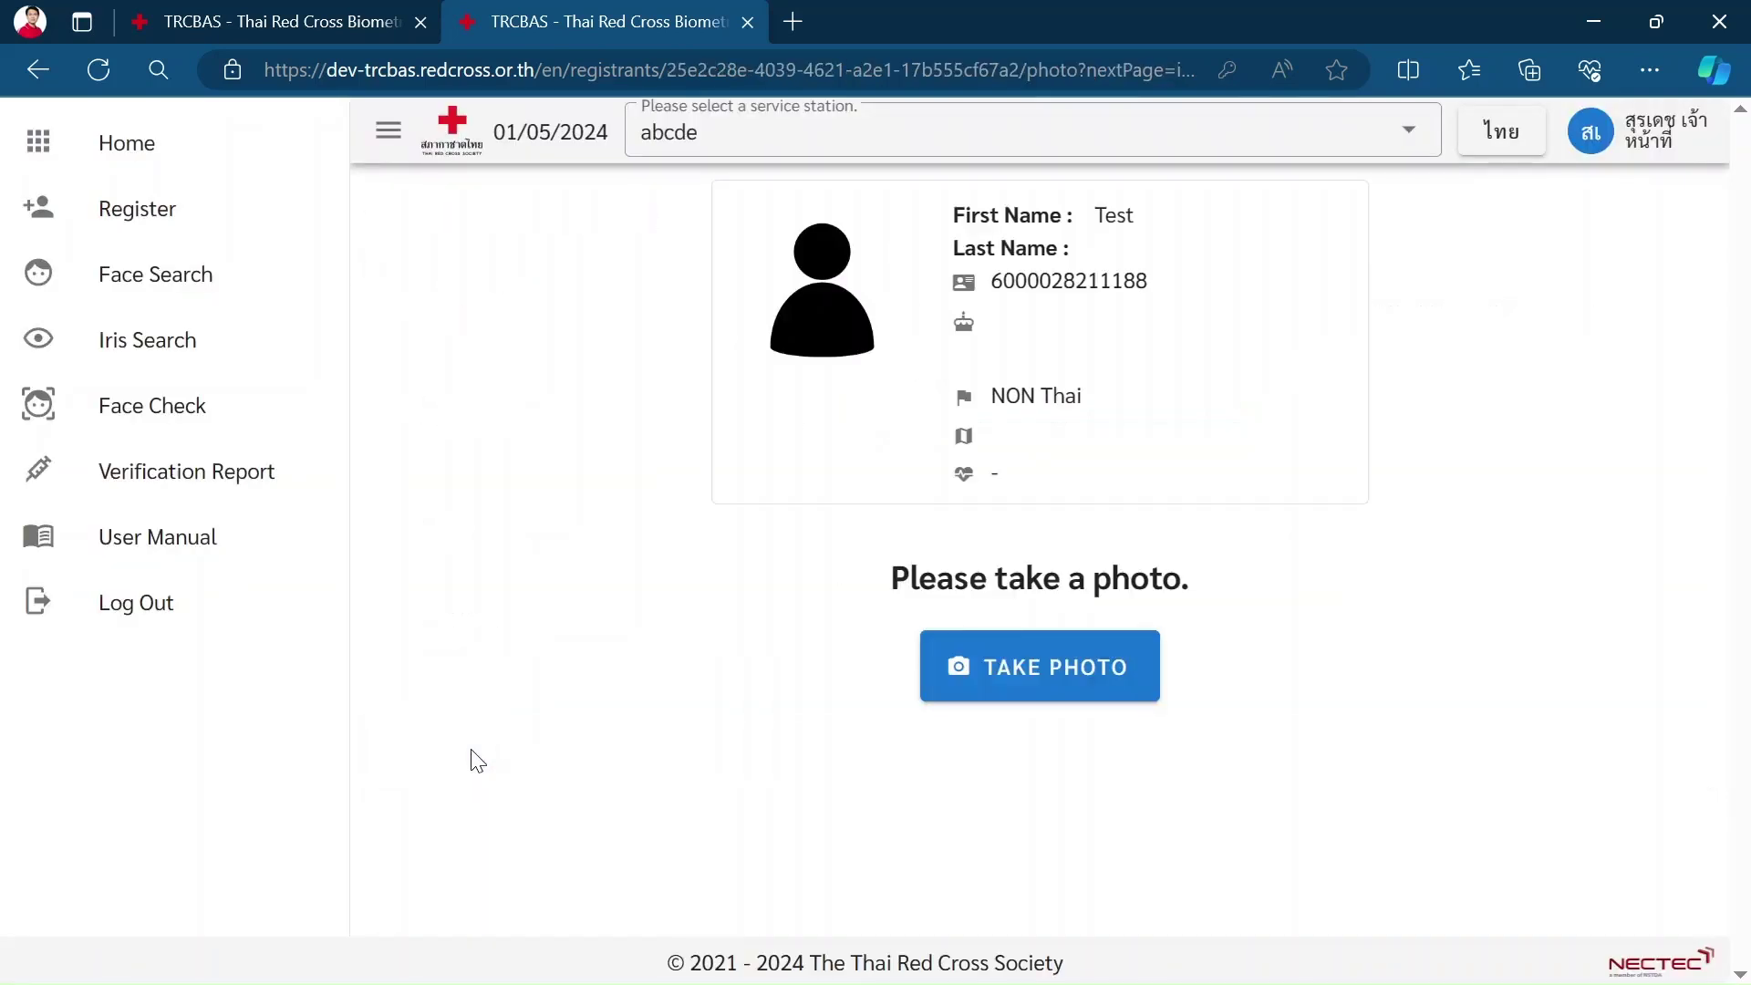
Accept photo consent, capture a webcam face photo of Test, and save it.
left_click(1073, 675)
left_click(1130, 637)
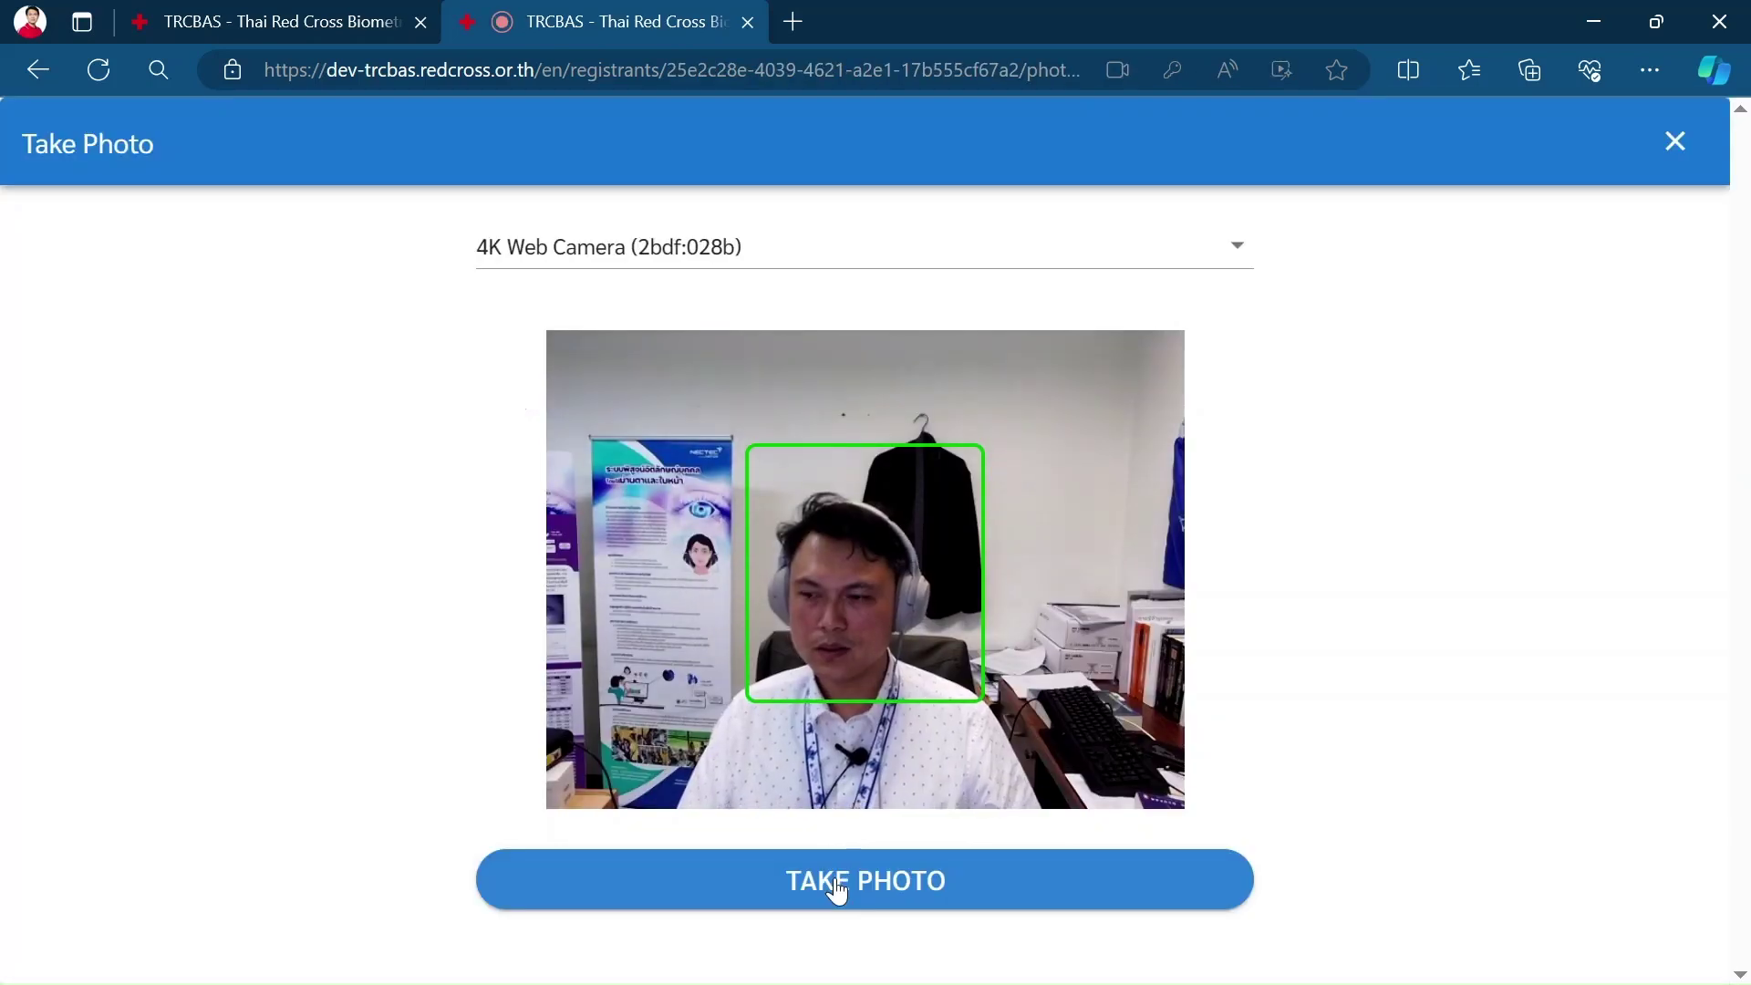
left_click(837, 883)
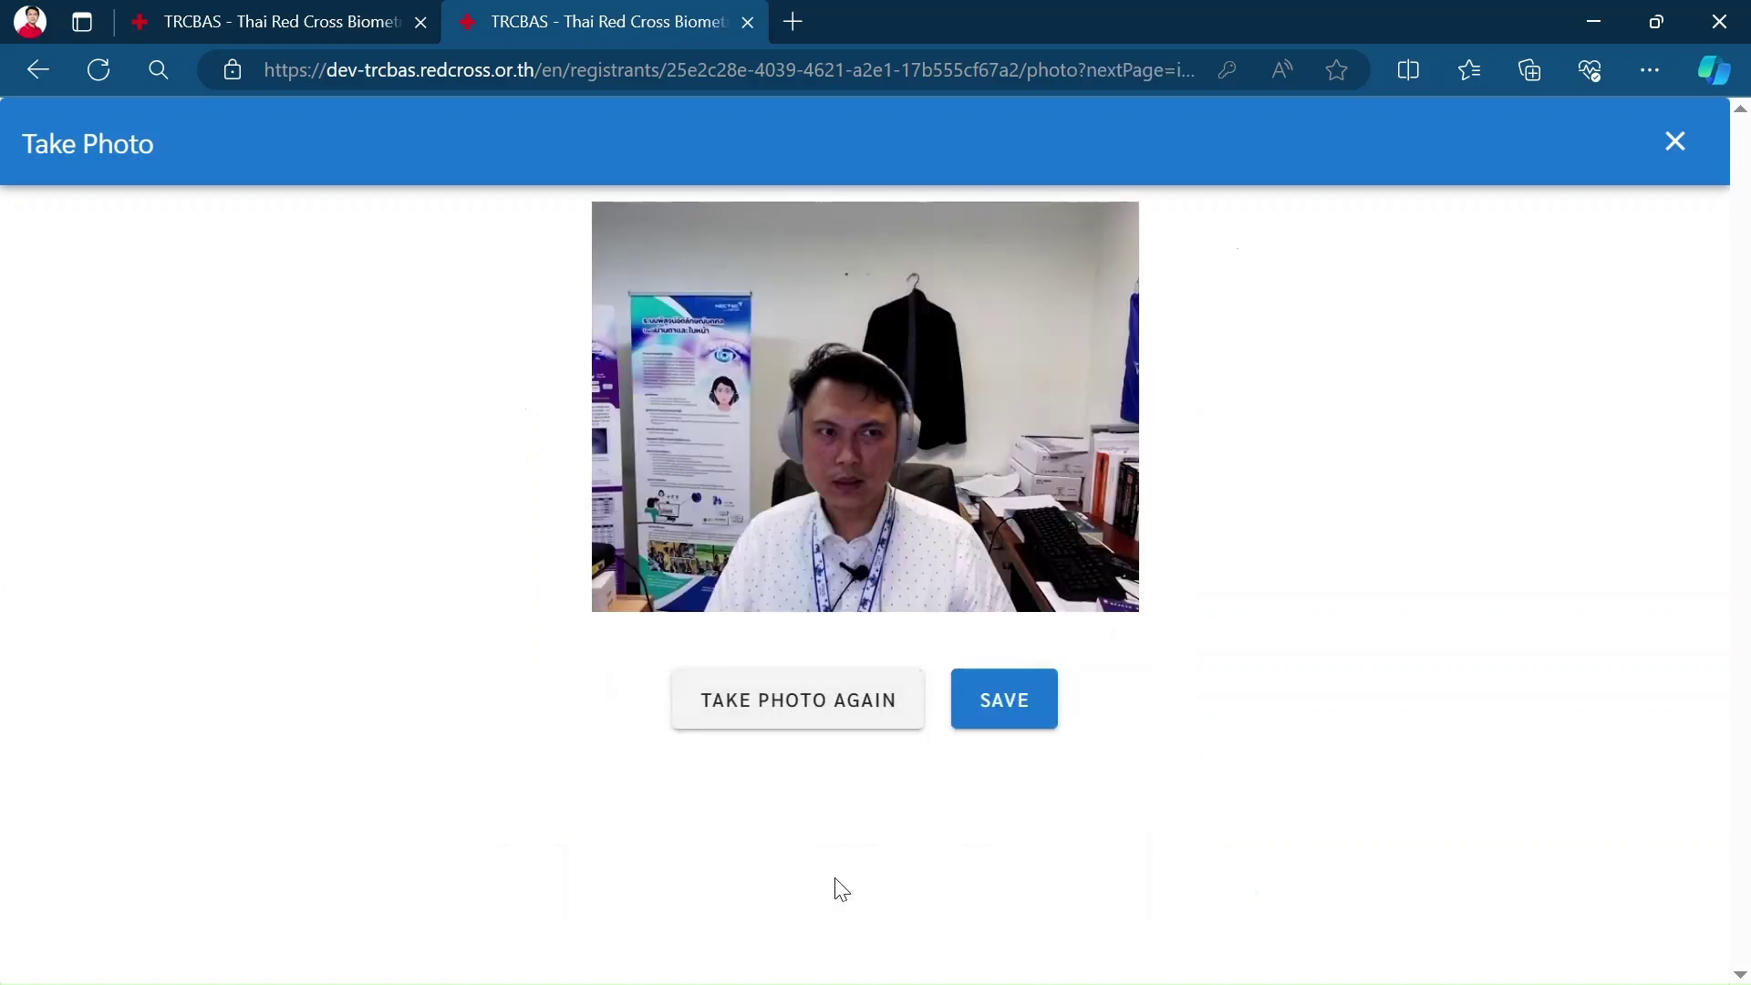
left_click(1042, 712)
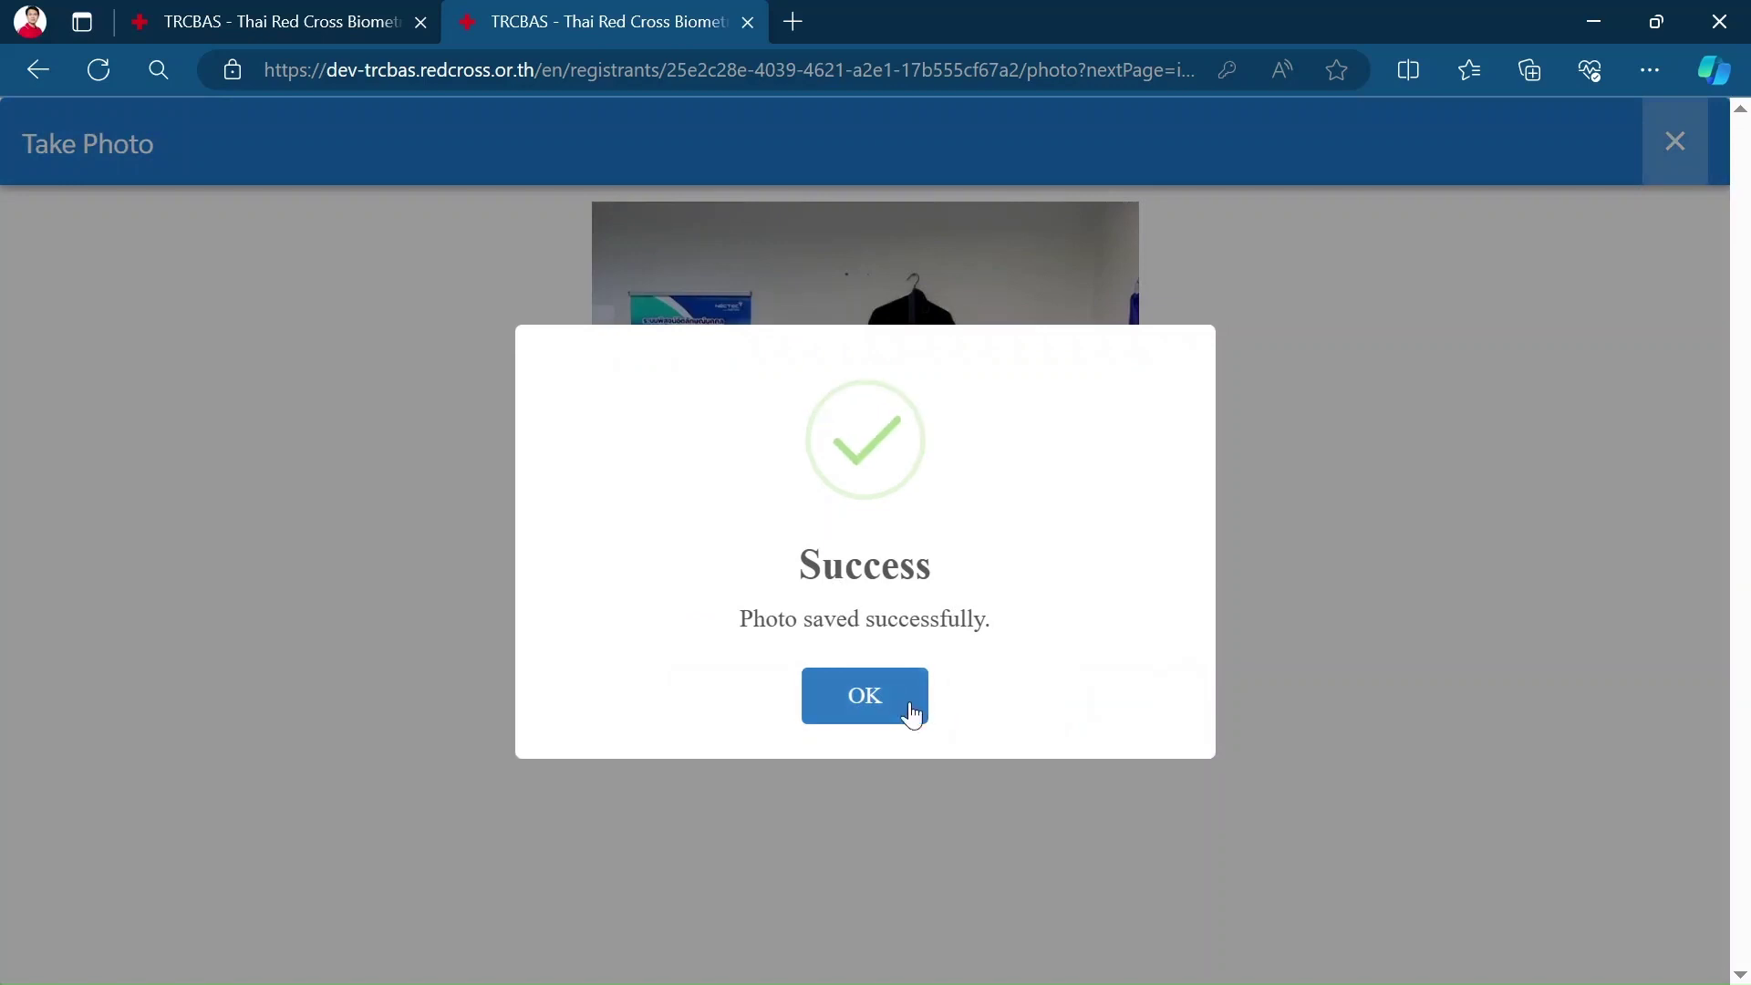
left_click(898, 699)
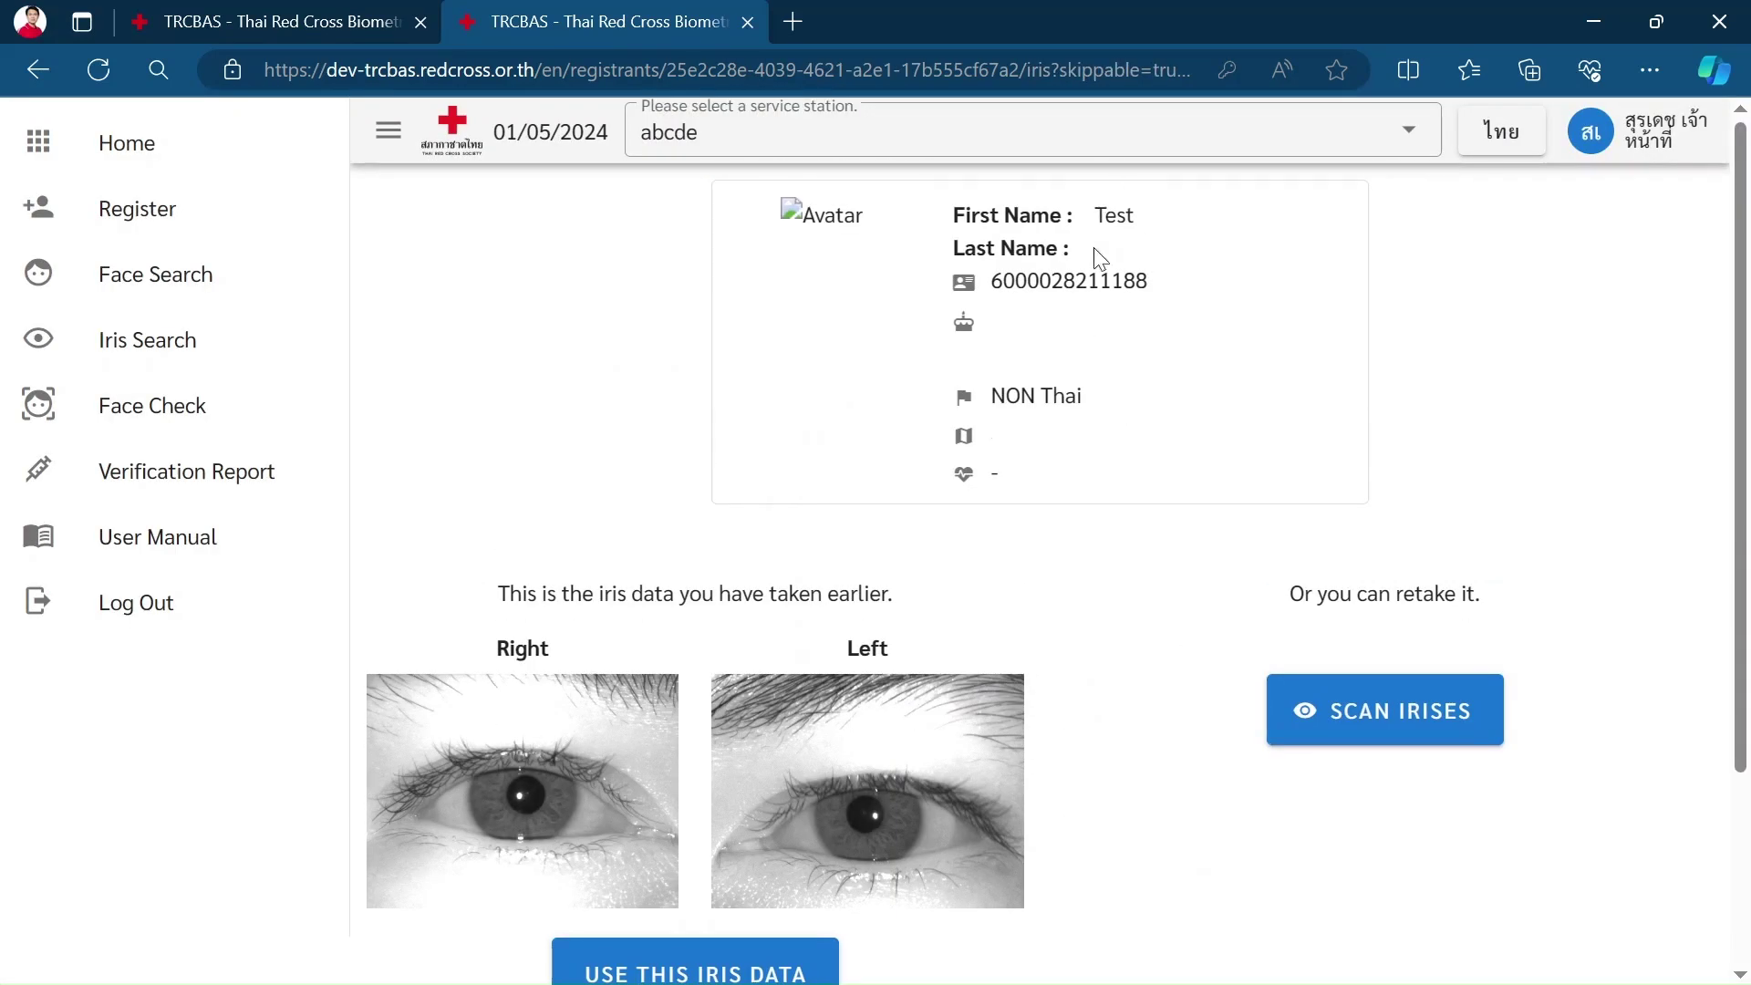
Keep the earlier right and left iris scans for Test and acknowledge the saved message.
left_click_drag(1098, 222, 1129, 216)
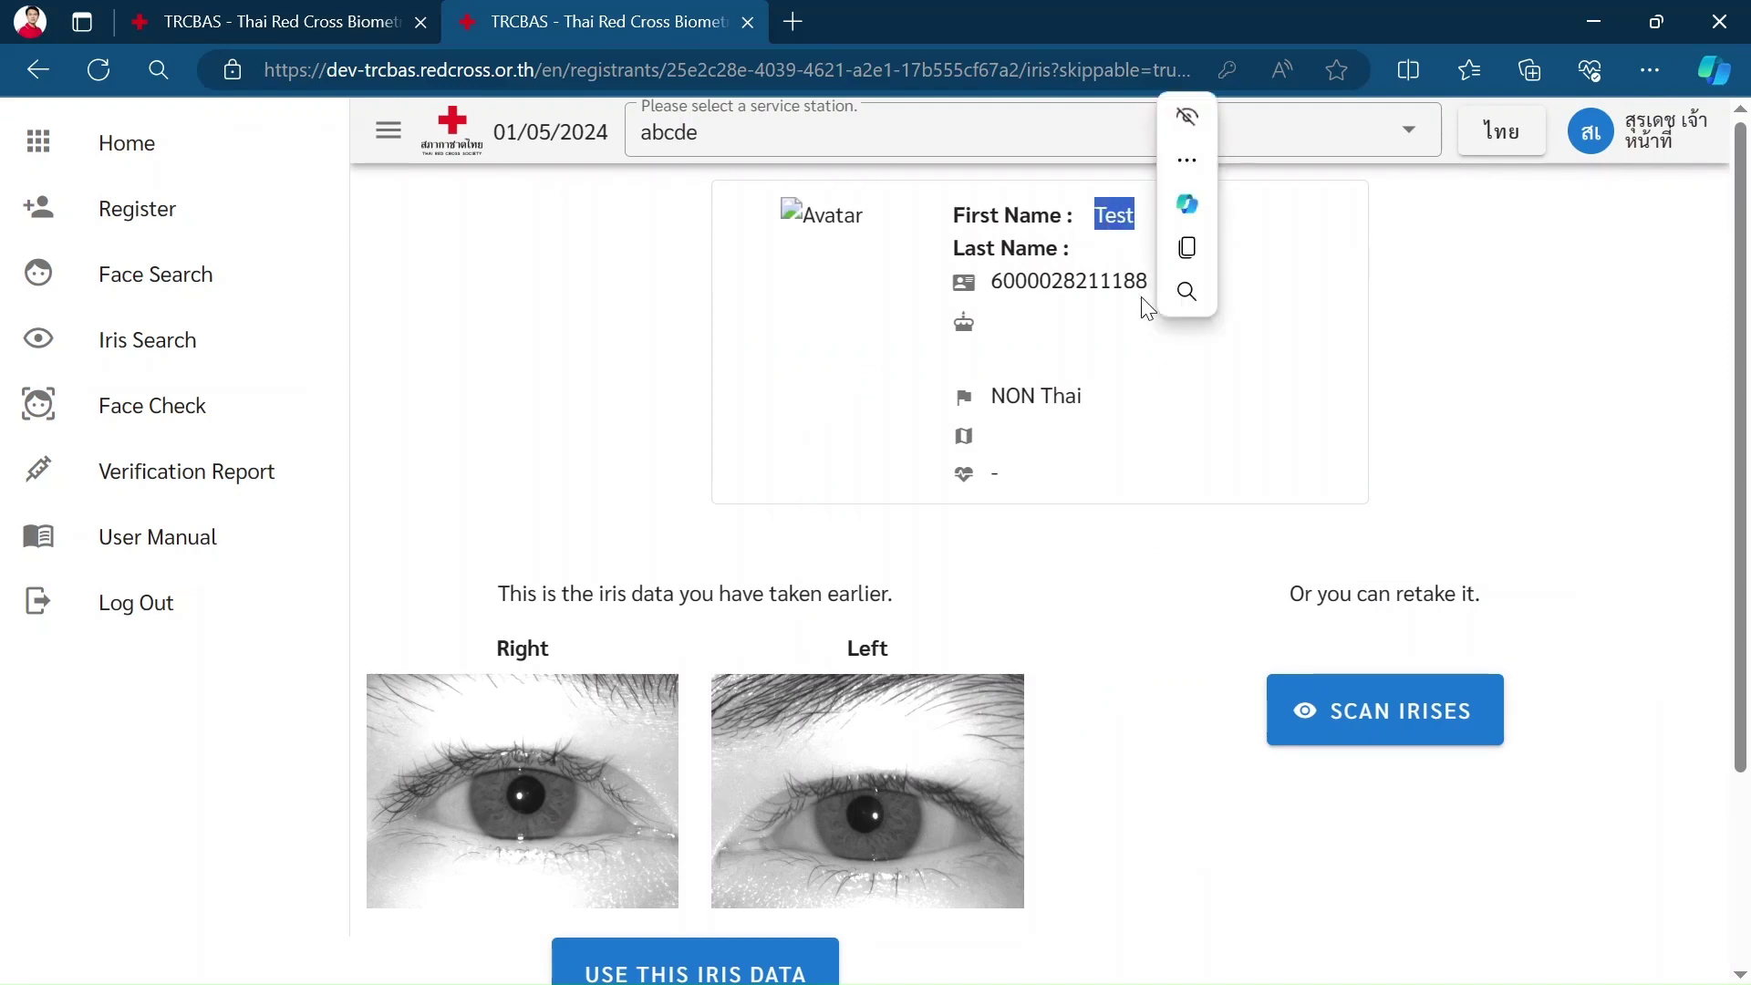
left_click(1145, 278)
left_click_drag(1145, 278, 990, 280)
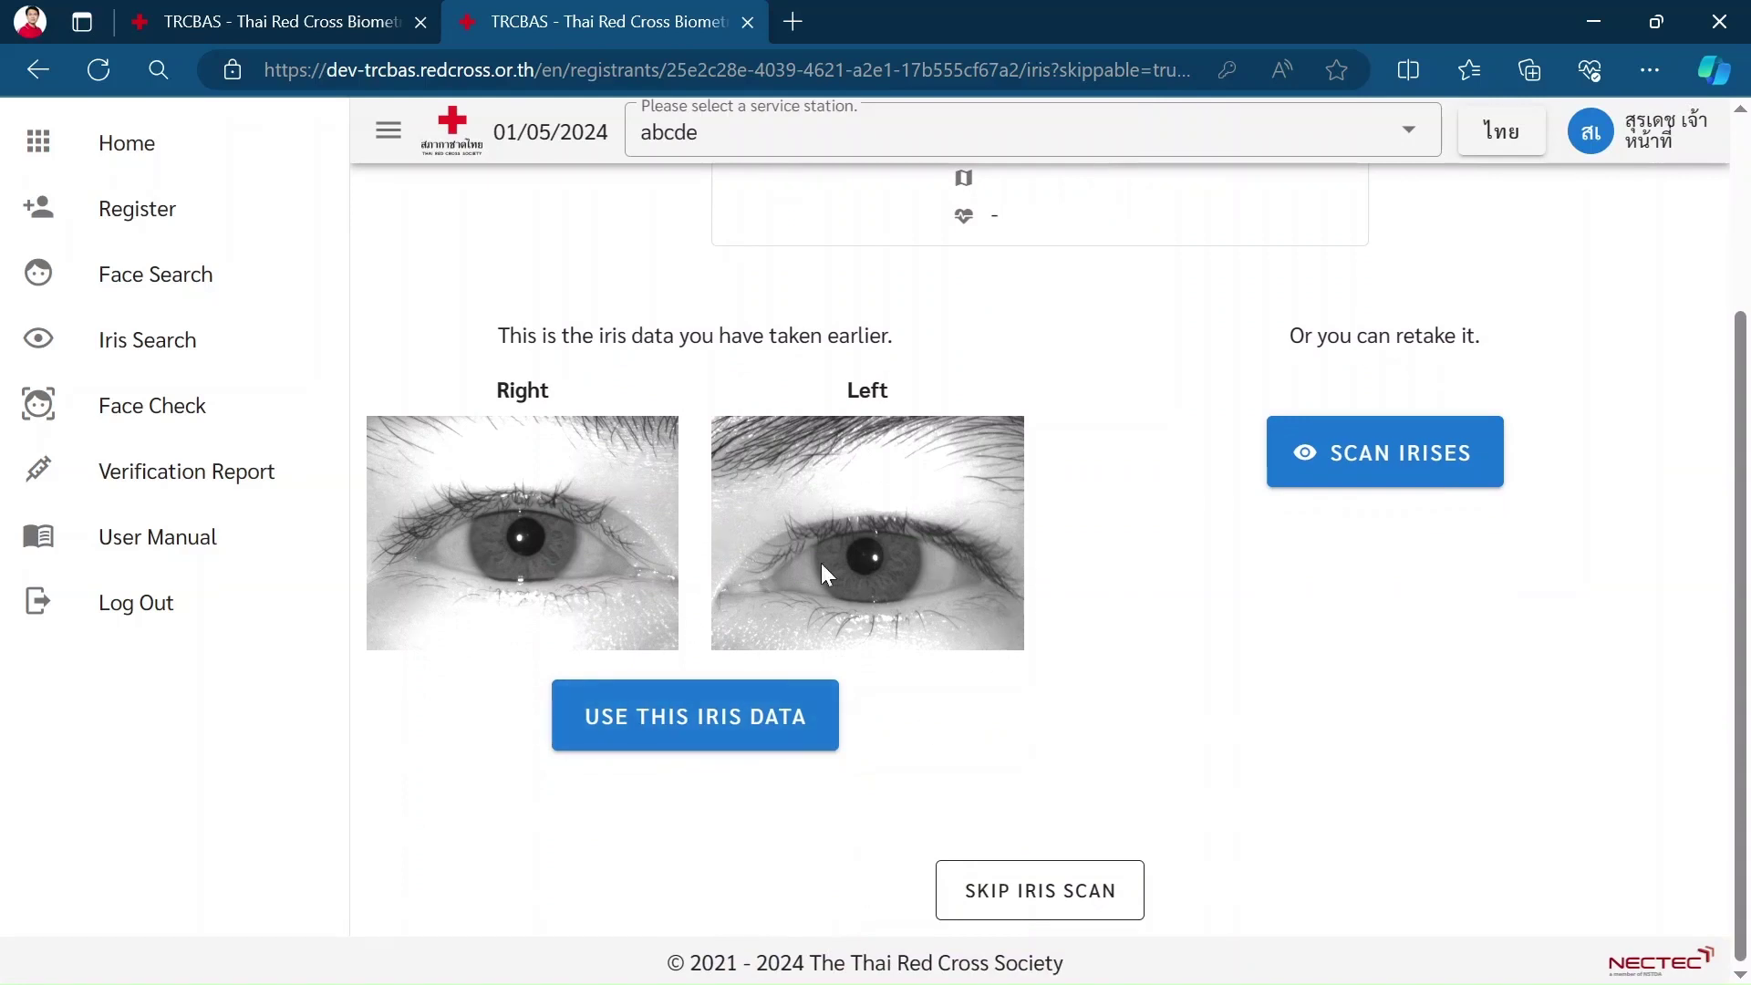
left_click(699, 730)
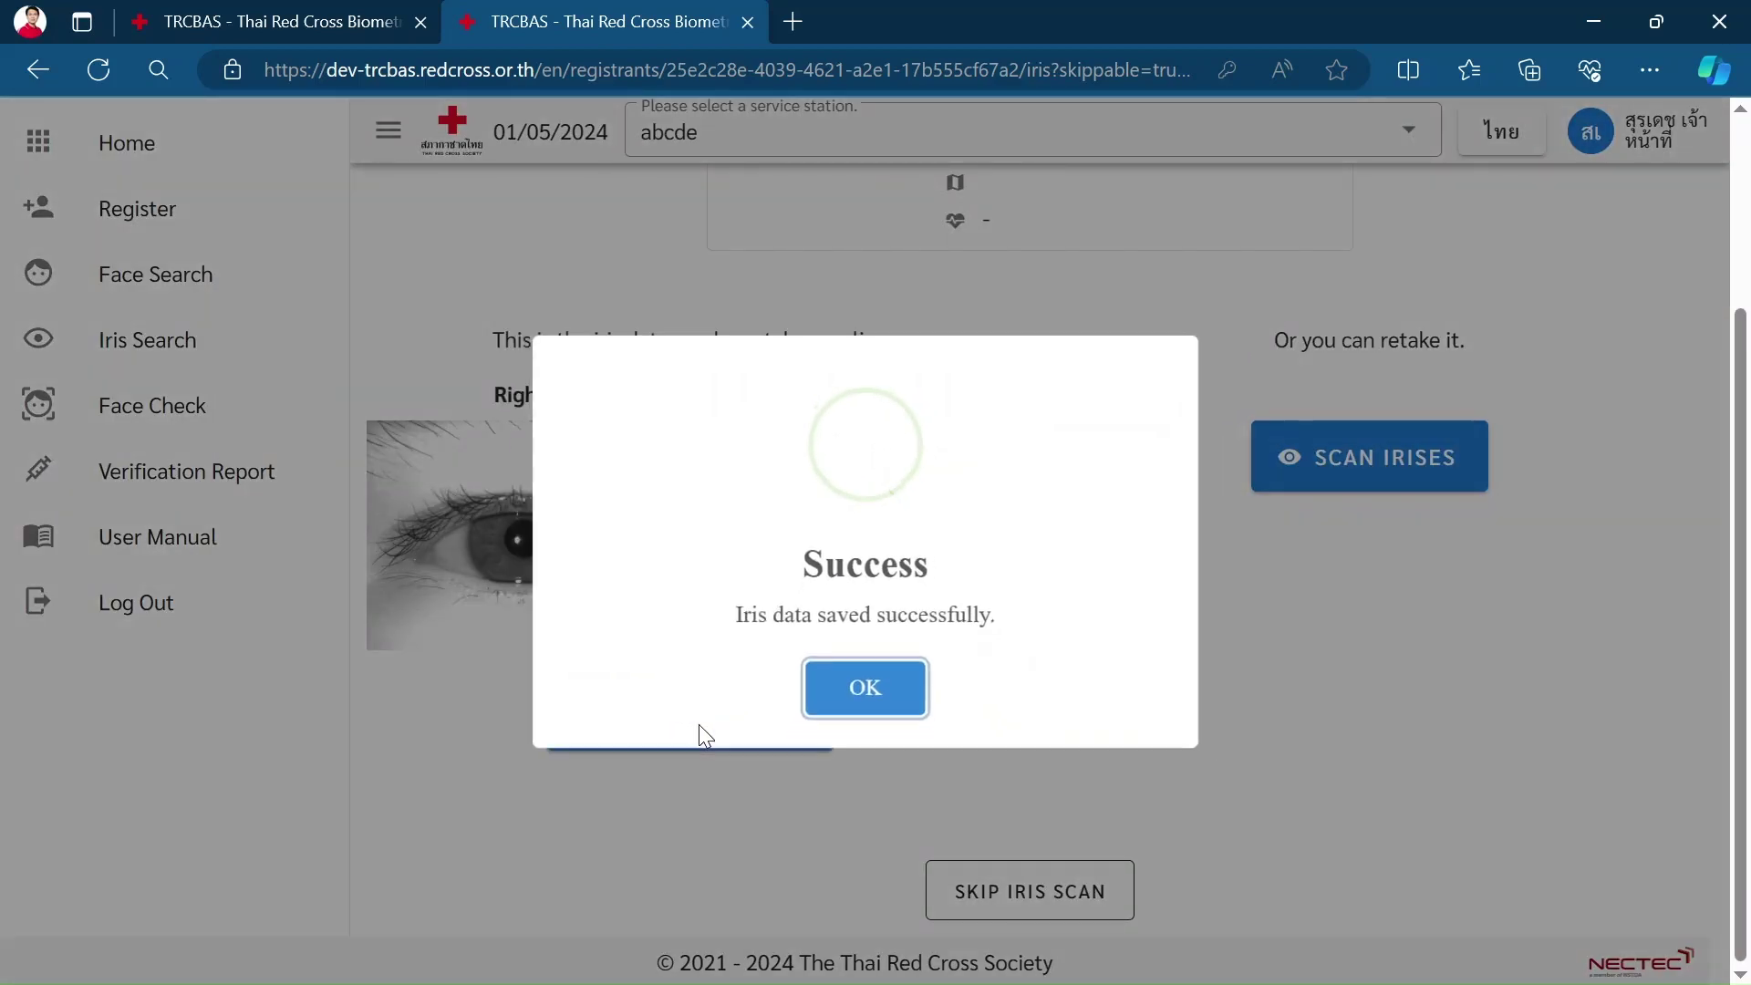
left_click(865, 695)
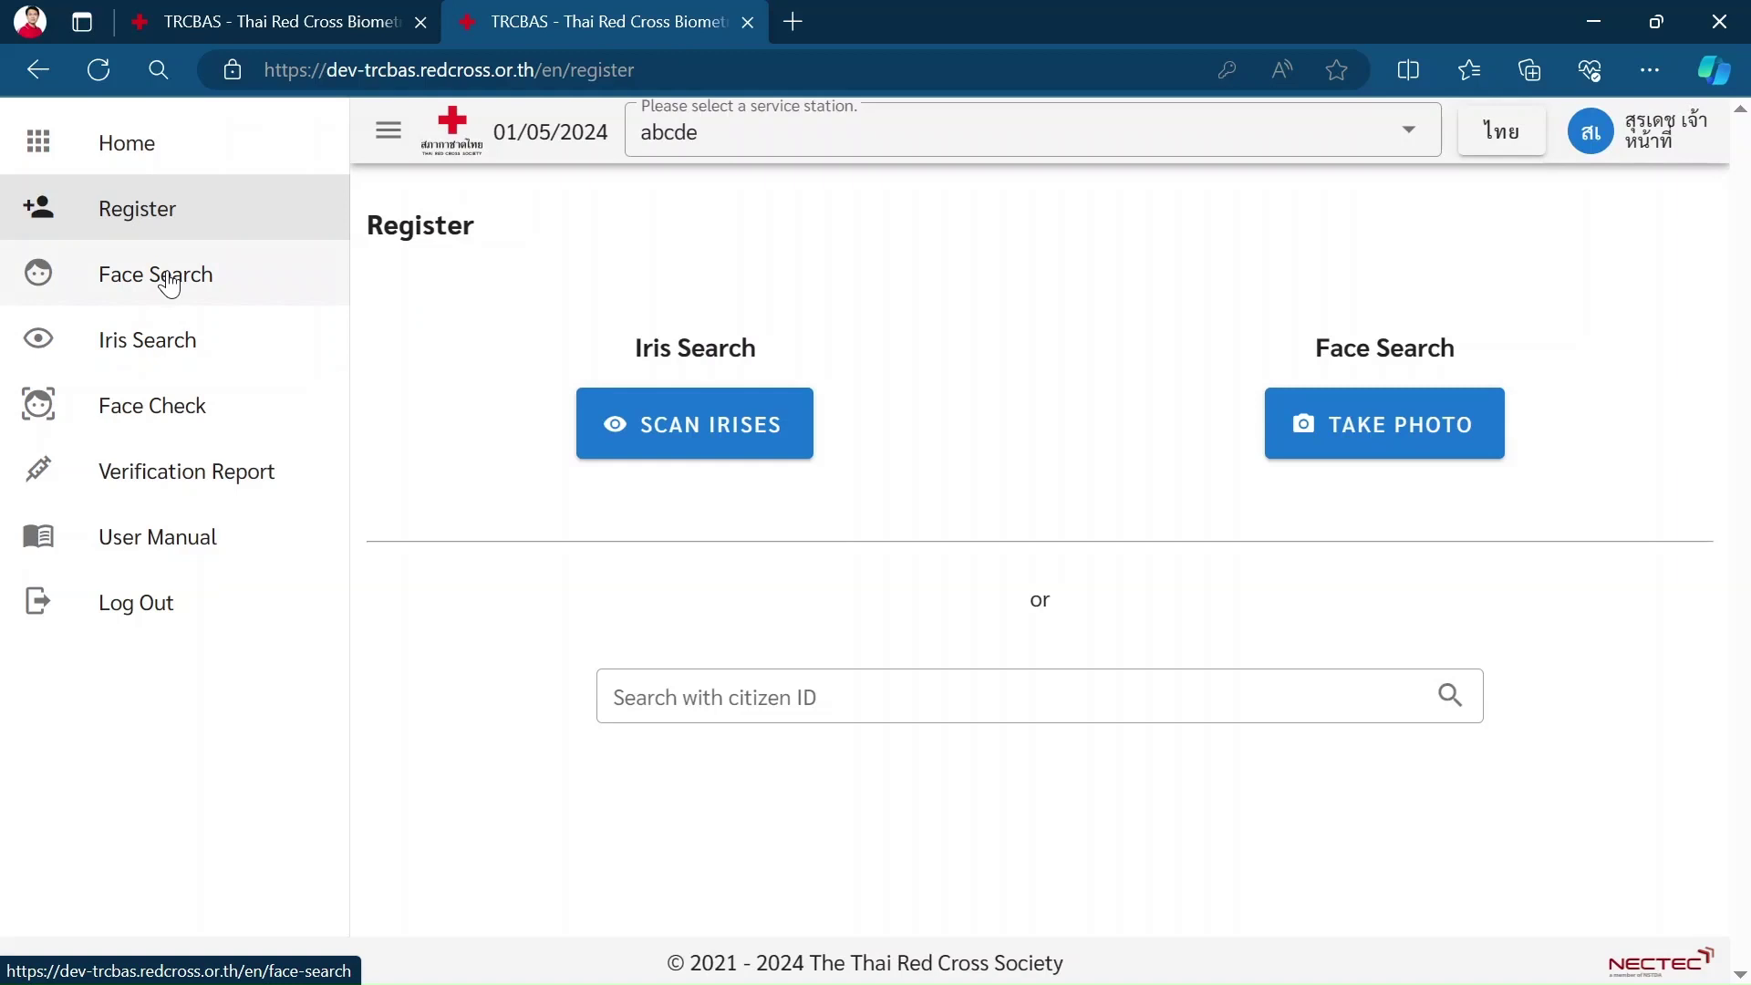
Run a Face Search with a freshly captured webcam photo, returning Test as the match.
left_click(187, 297)
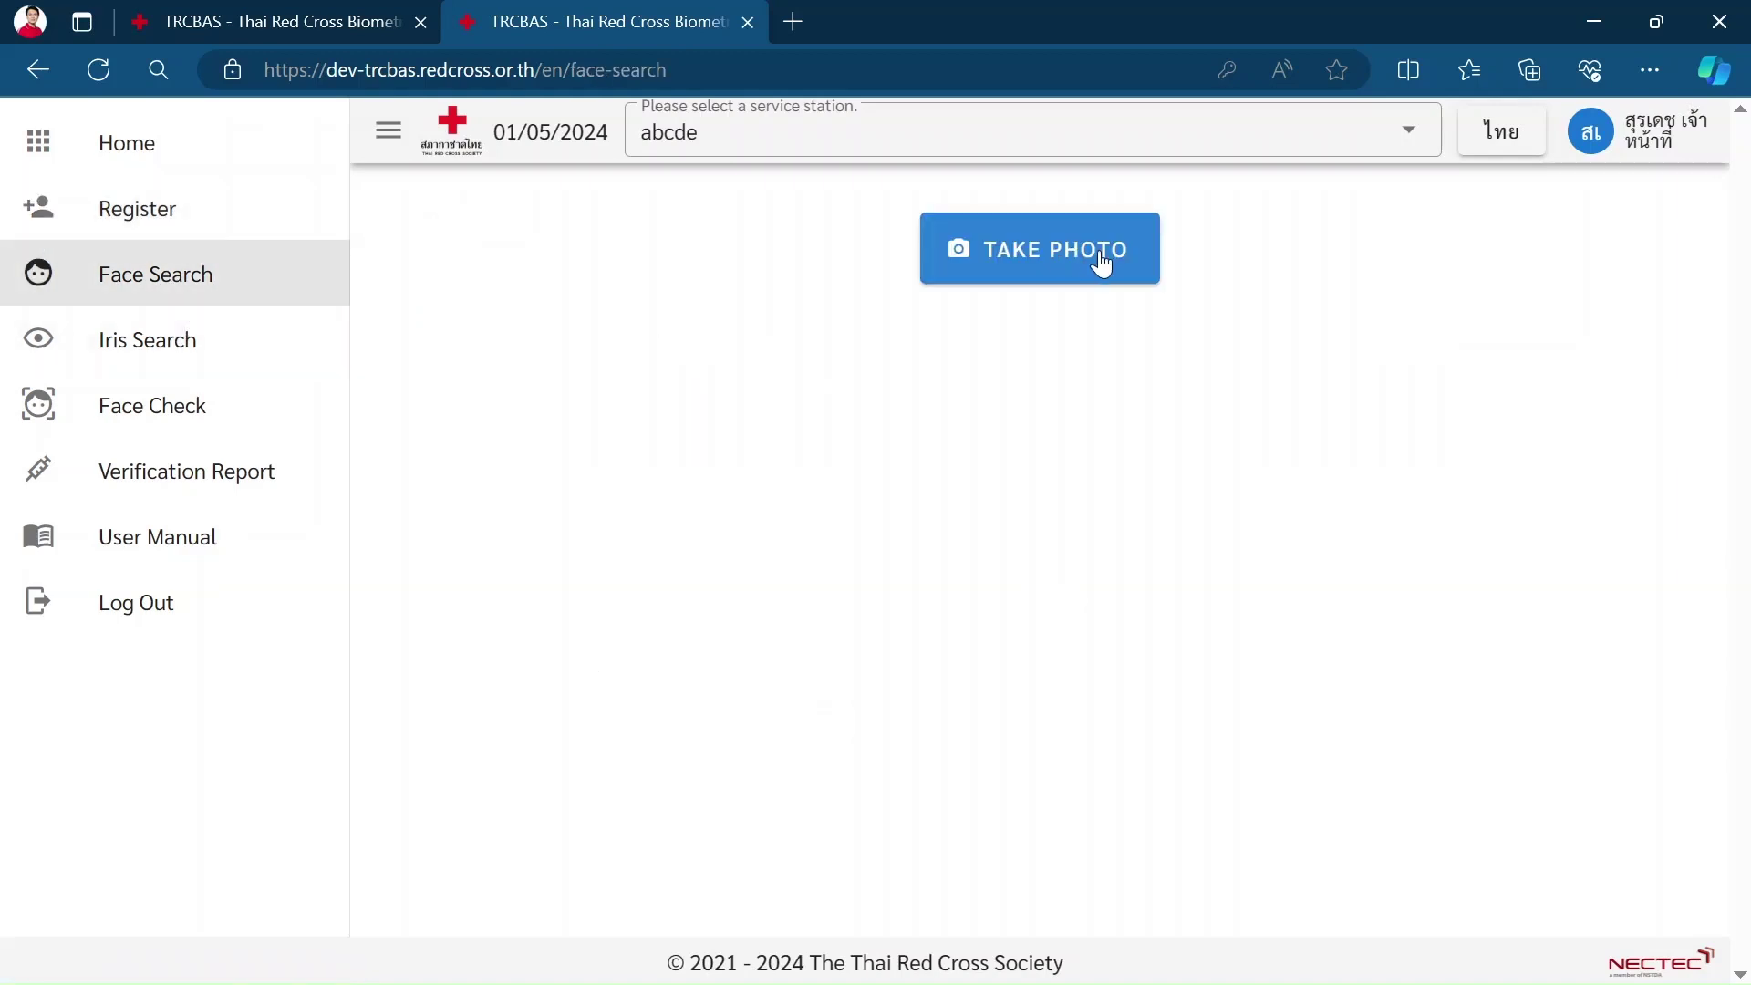
left_click(1102, 263)
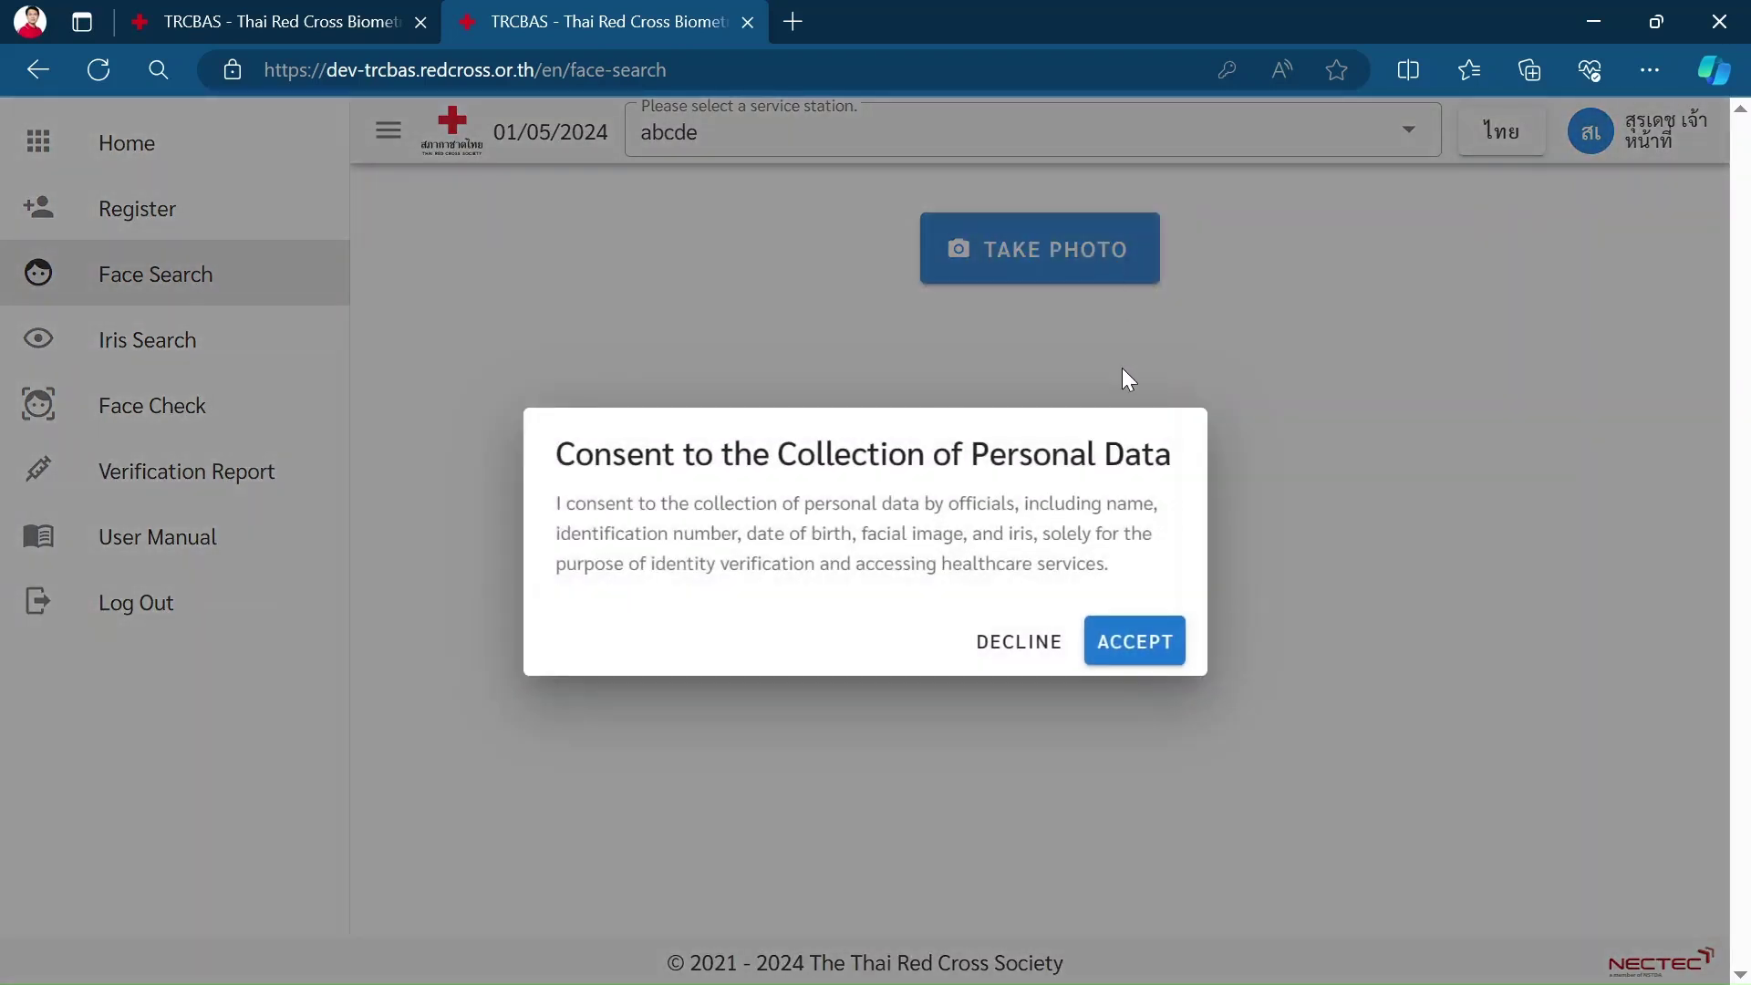
left_click(1162, 655)
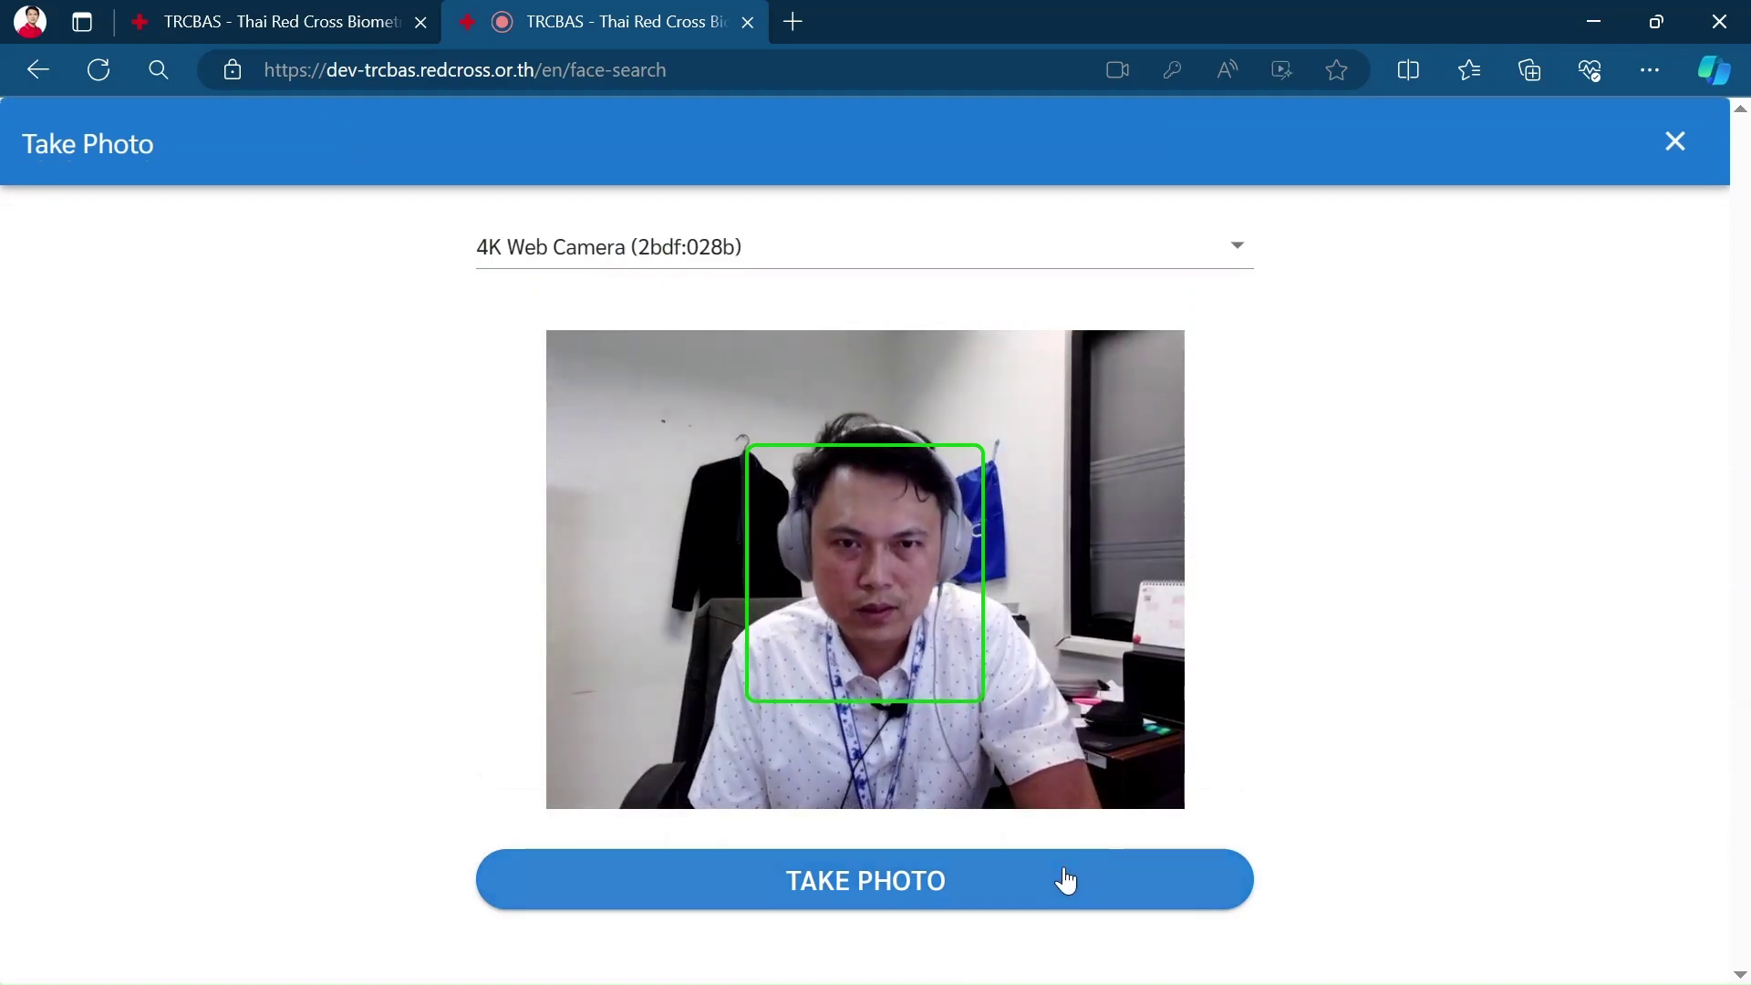
left_click(1065, 882)
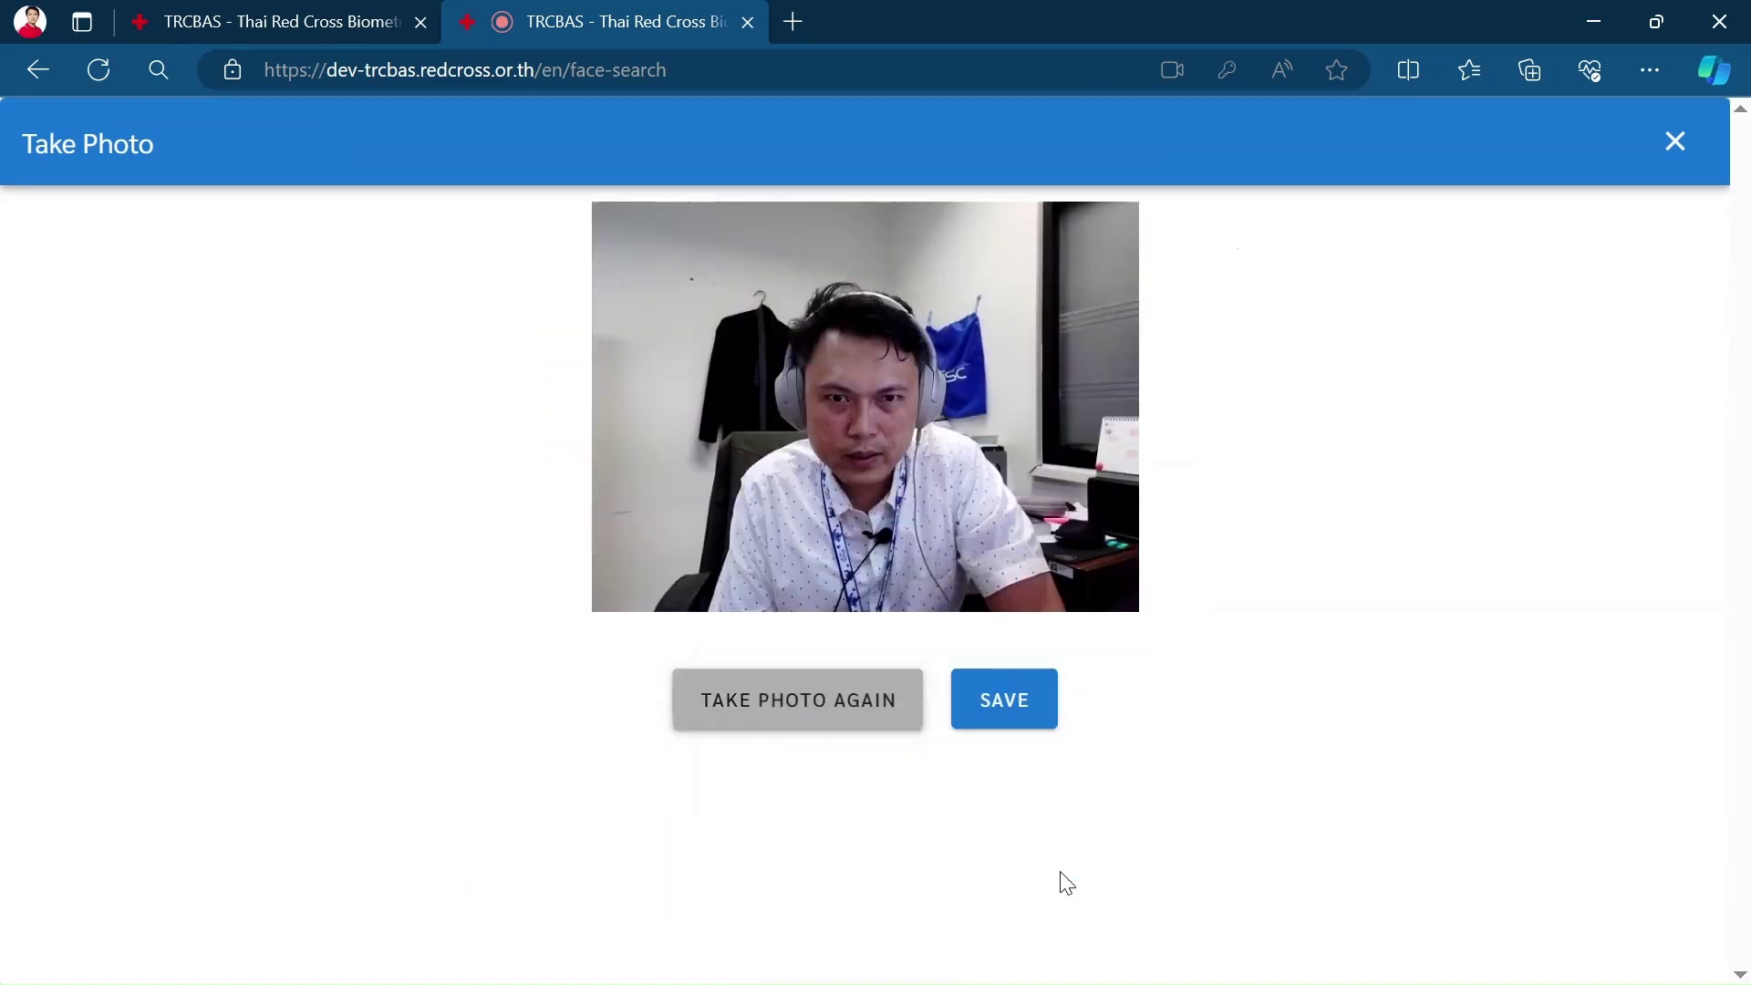
left_click(1019, 717)
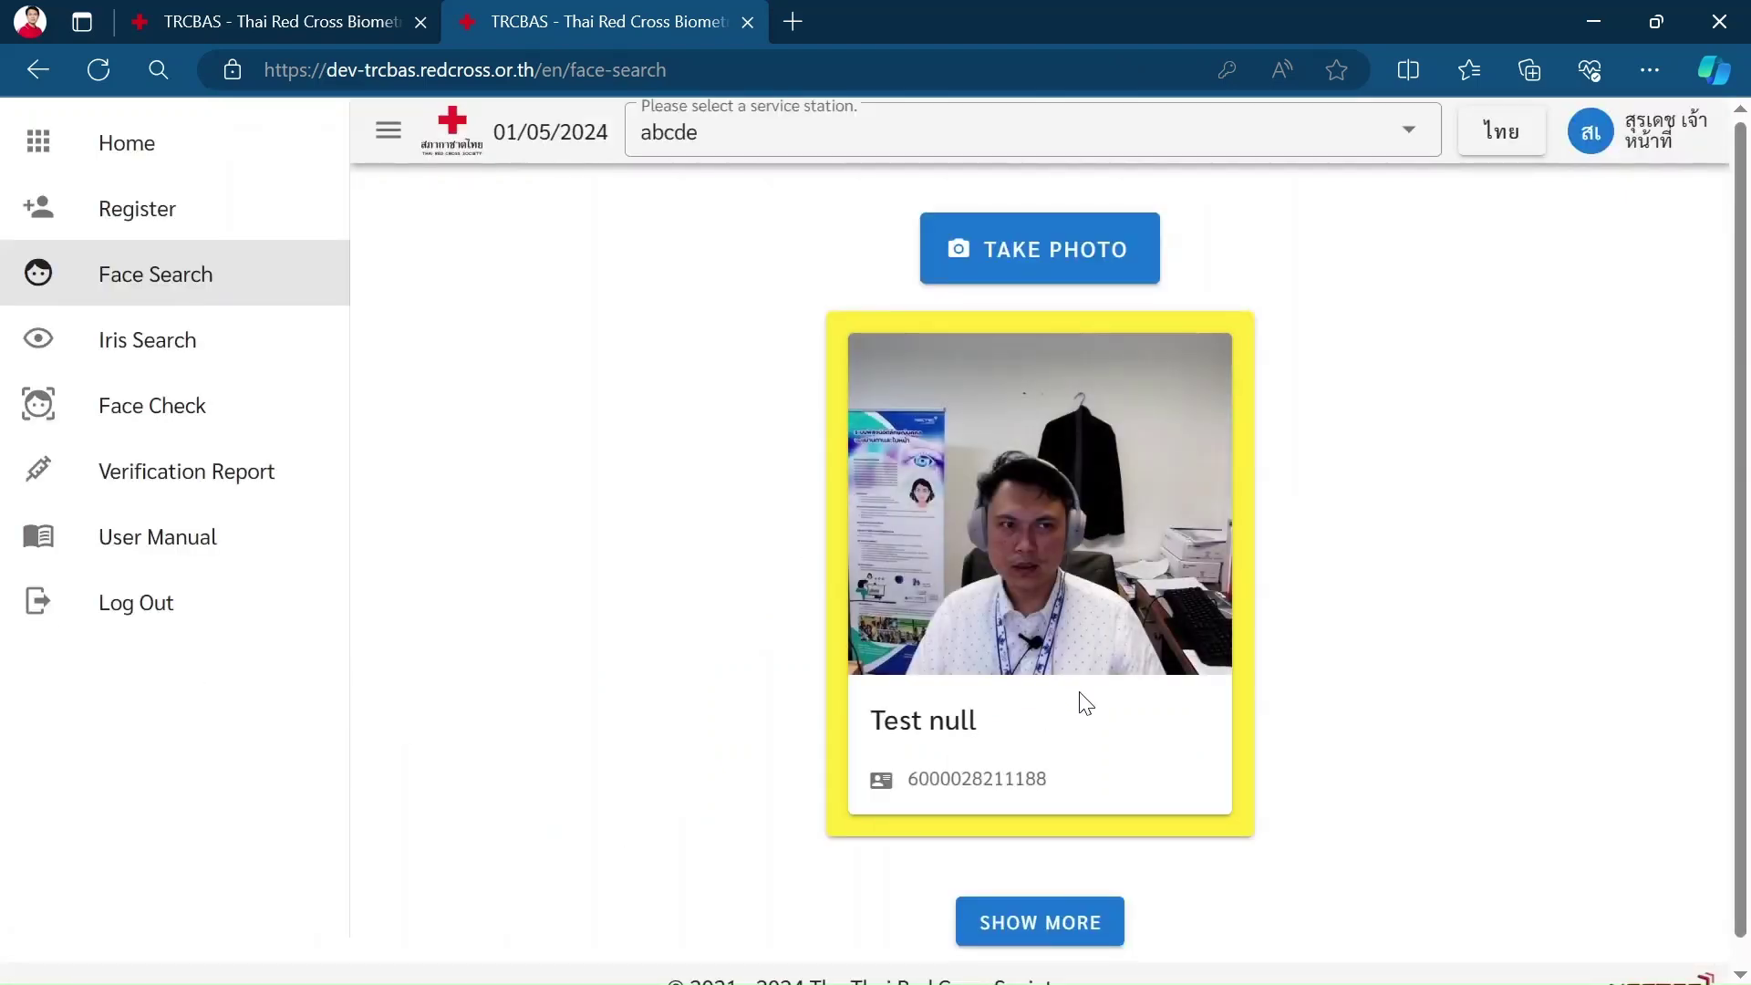
scroll(1171, 857, "down", 1)
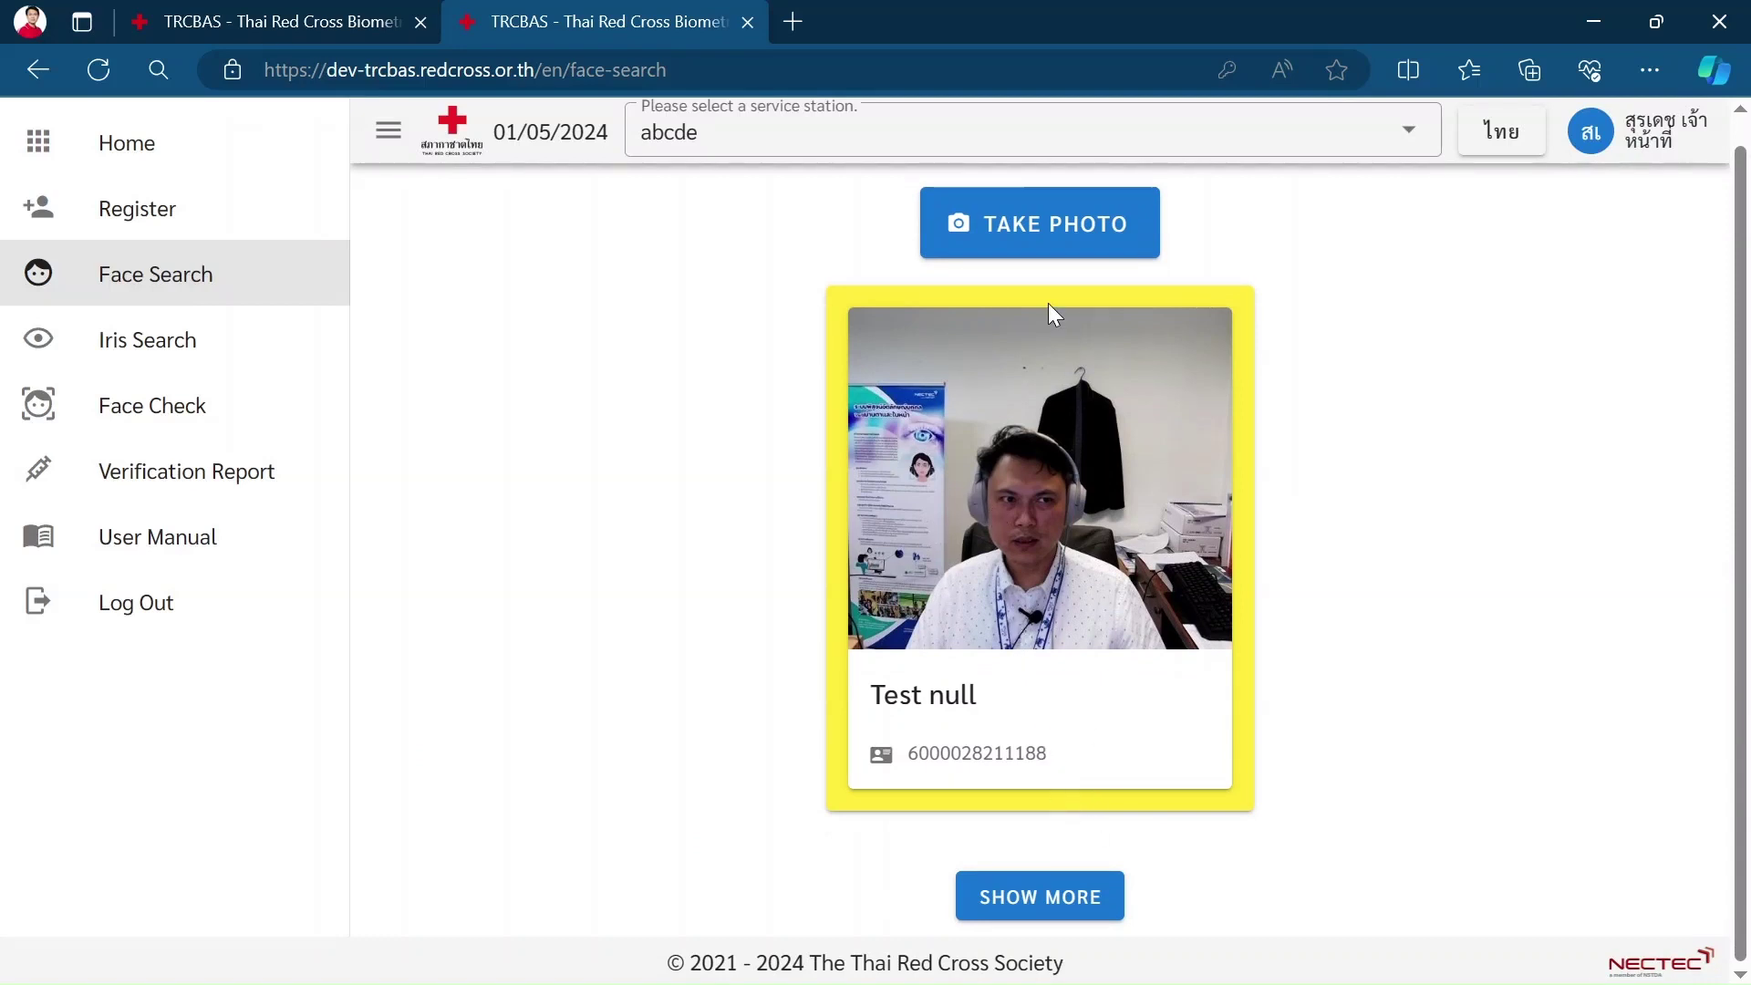
Run an Iris Search with new scans of both eyes, then open the Verification Report.
left_click(166, 353)
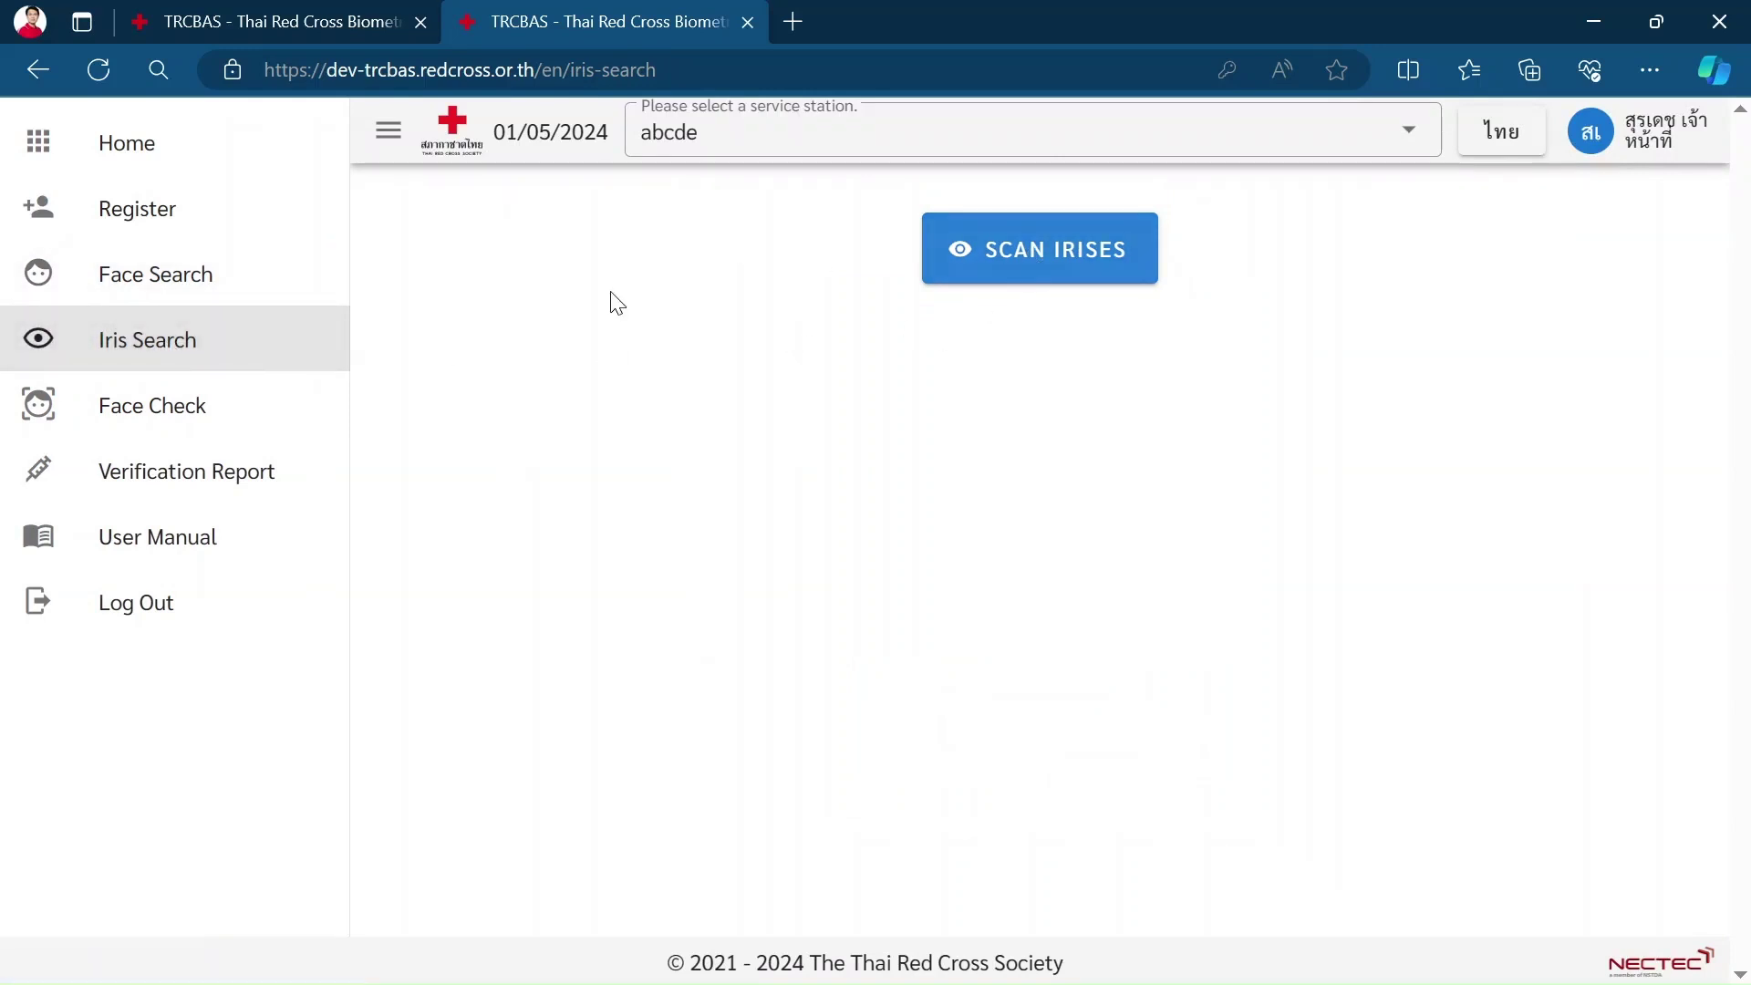
left_click(1078, 269)
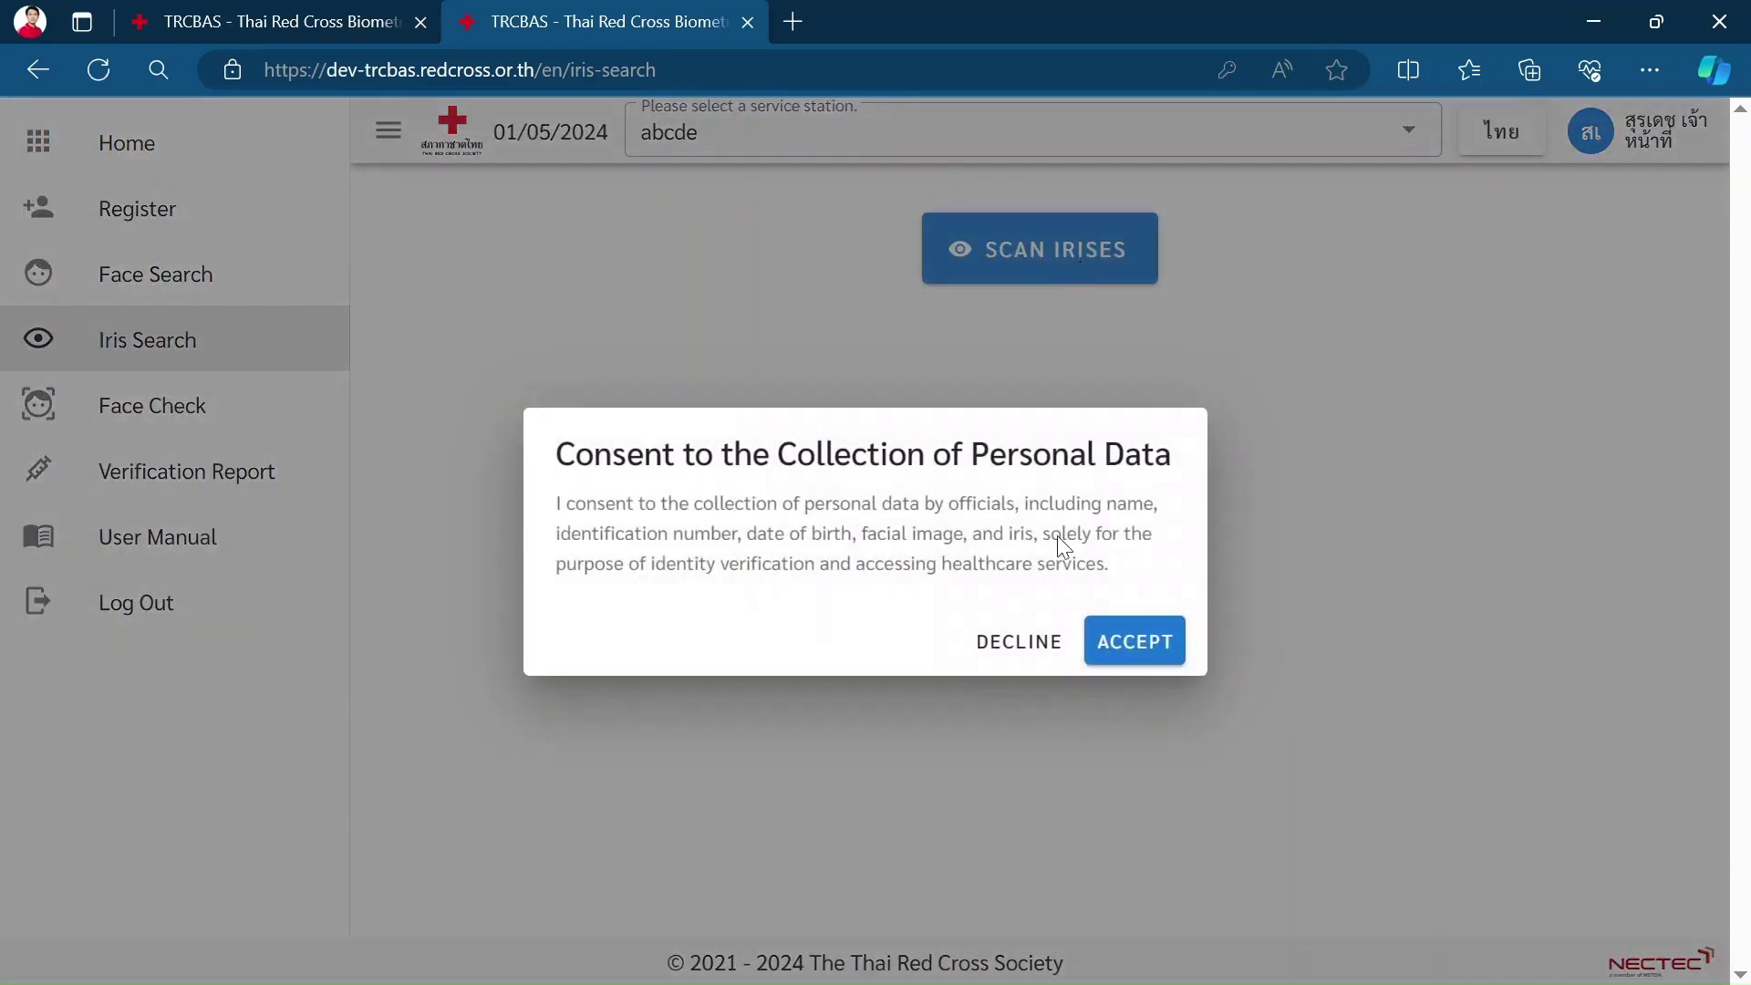
left_click(1132, 645)
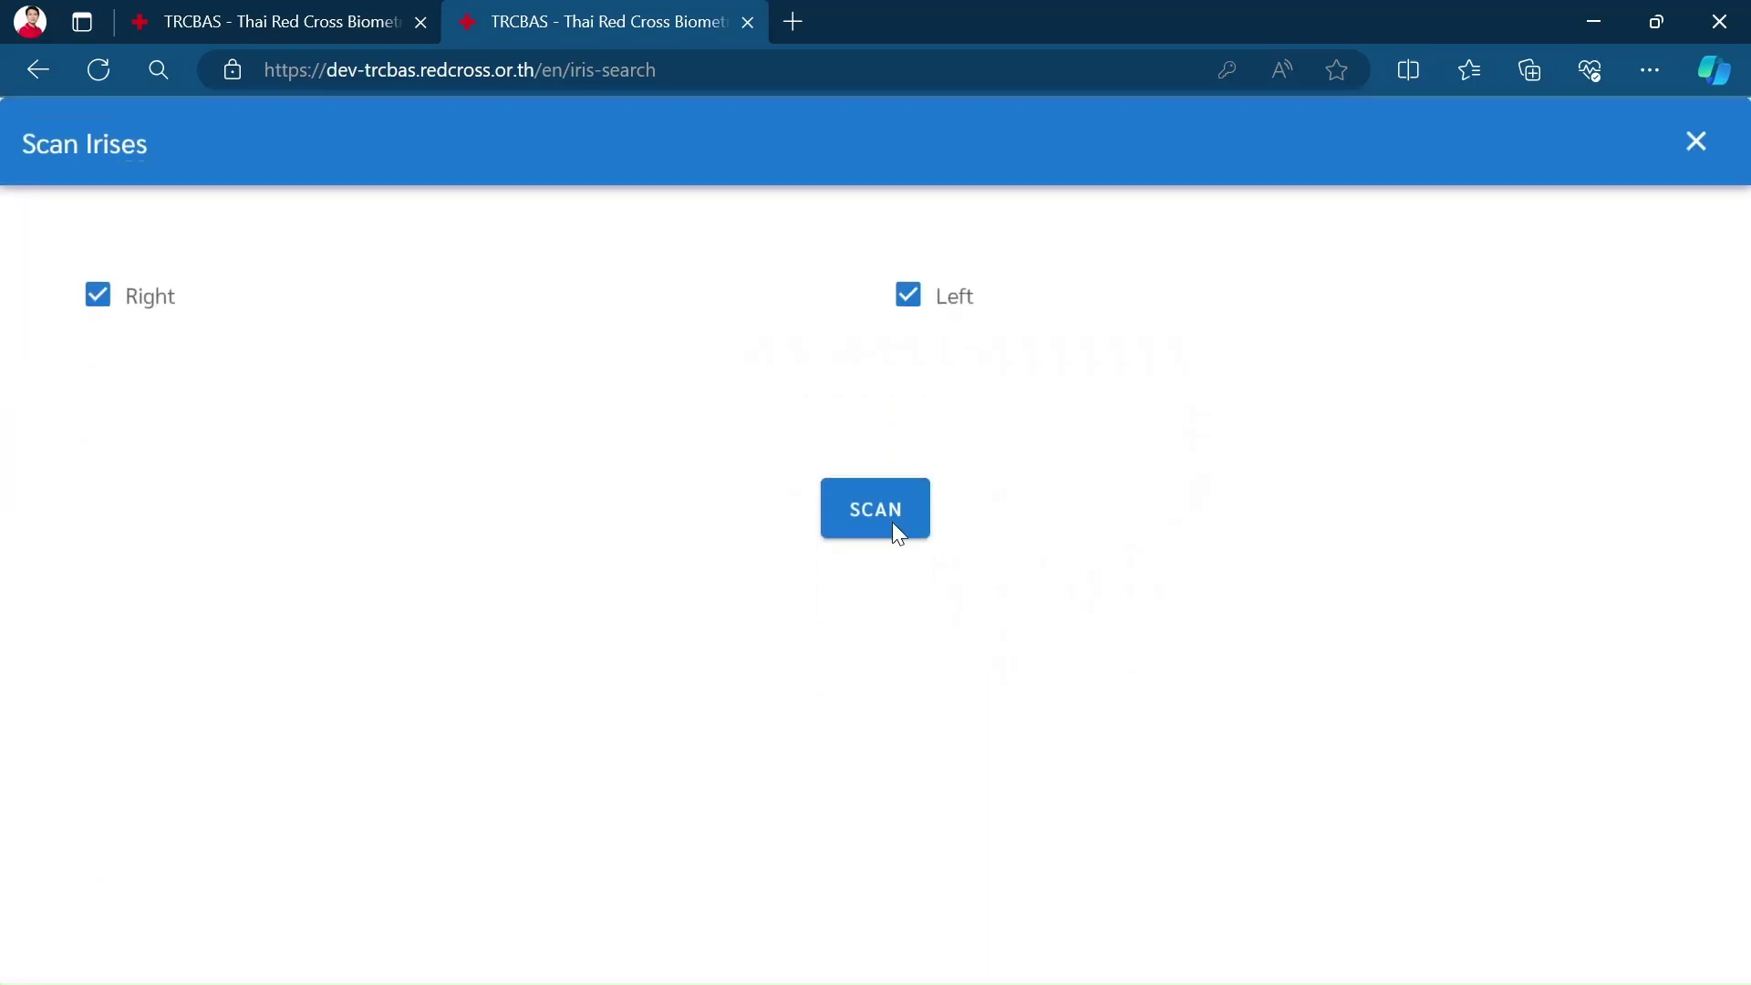
left_click(884, 513)
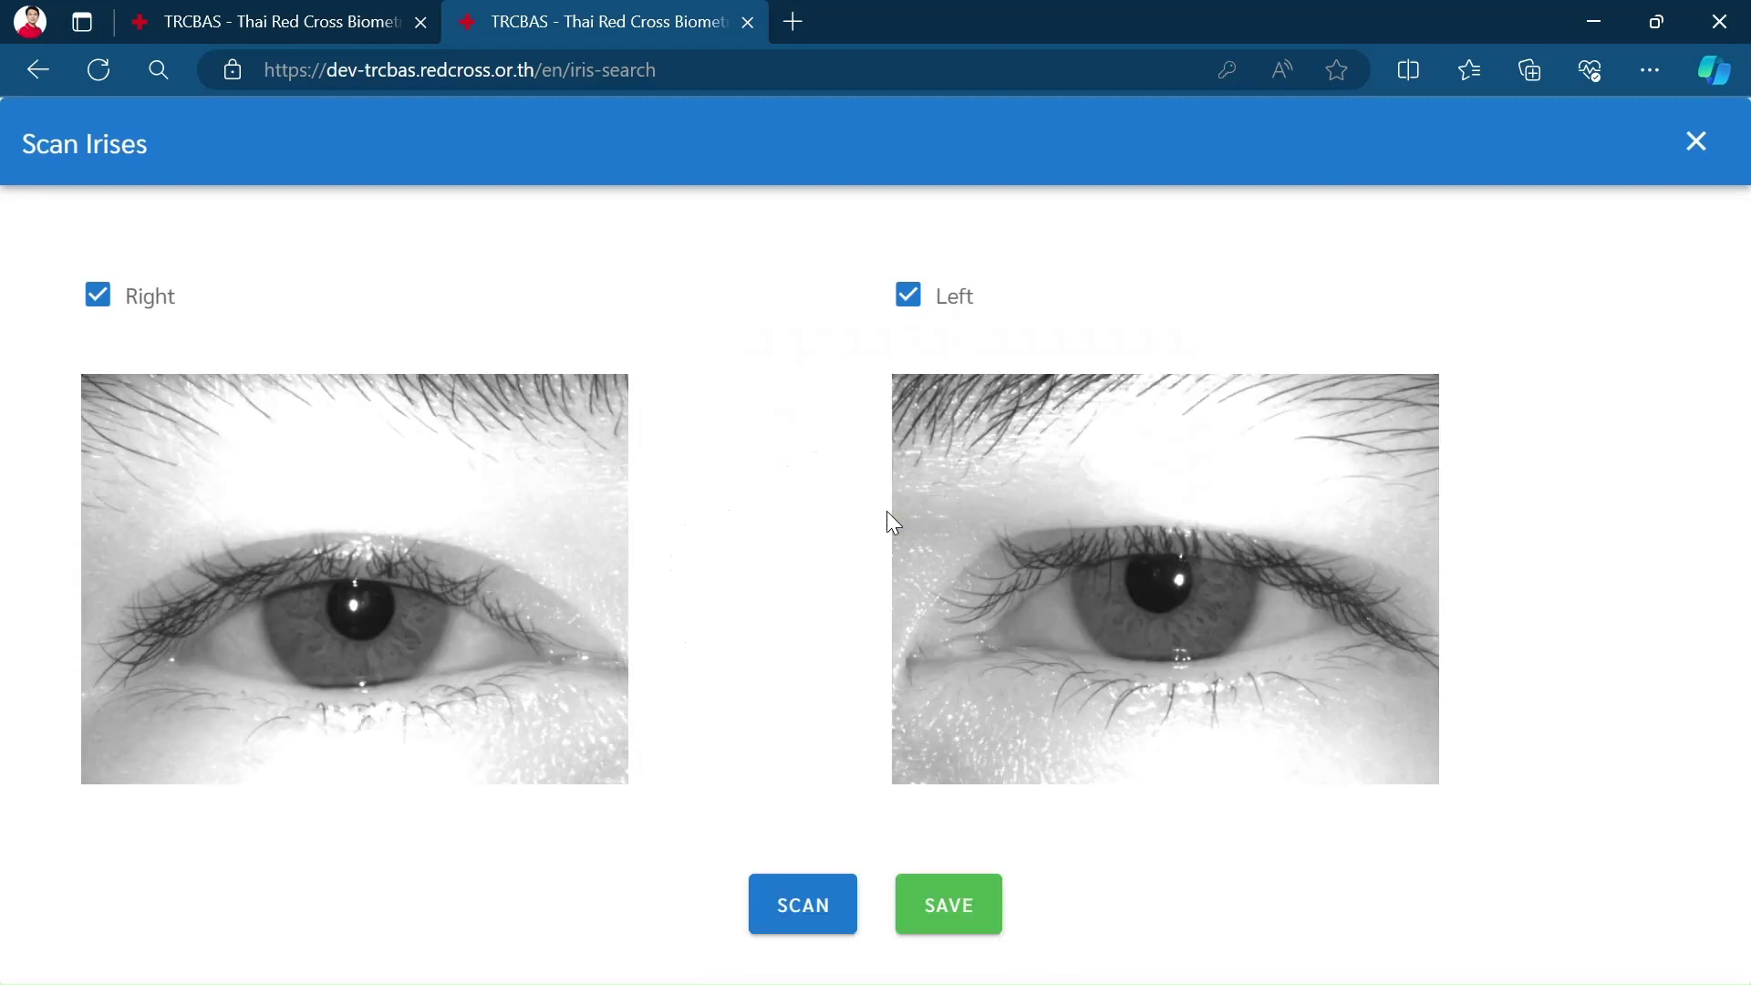
left_click(977, 918)
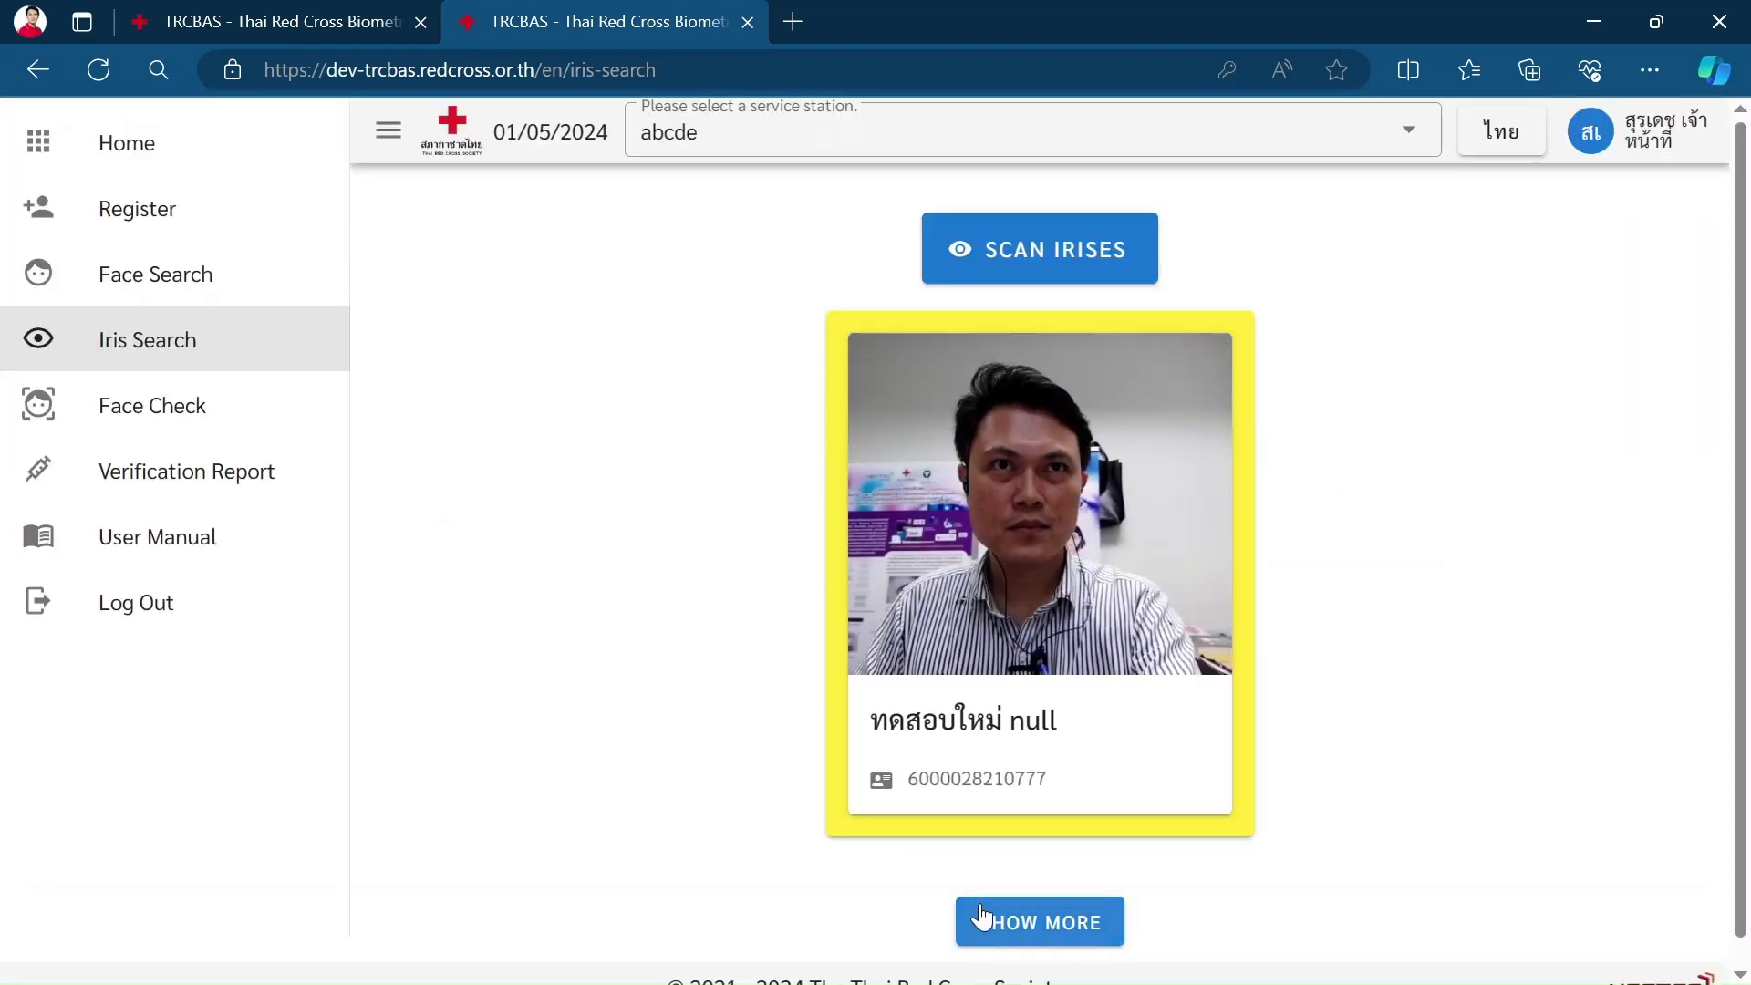
left_click(209, 474)
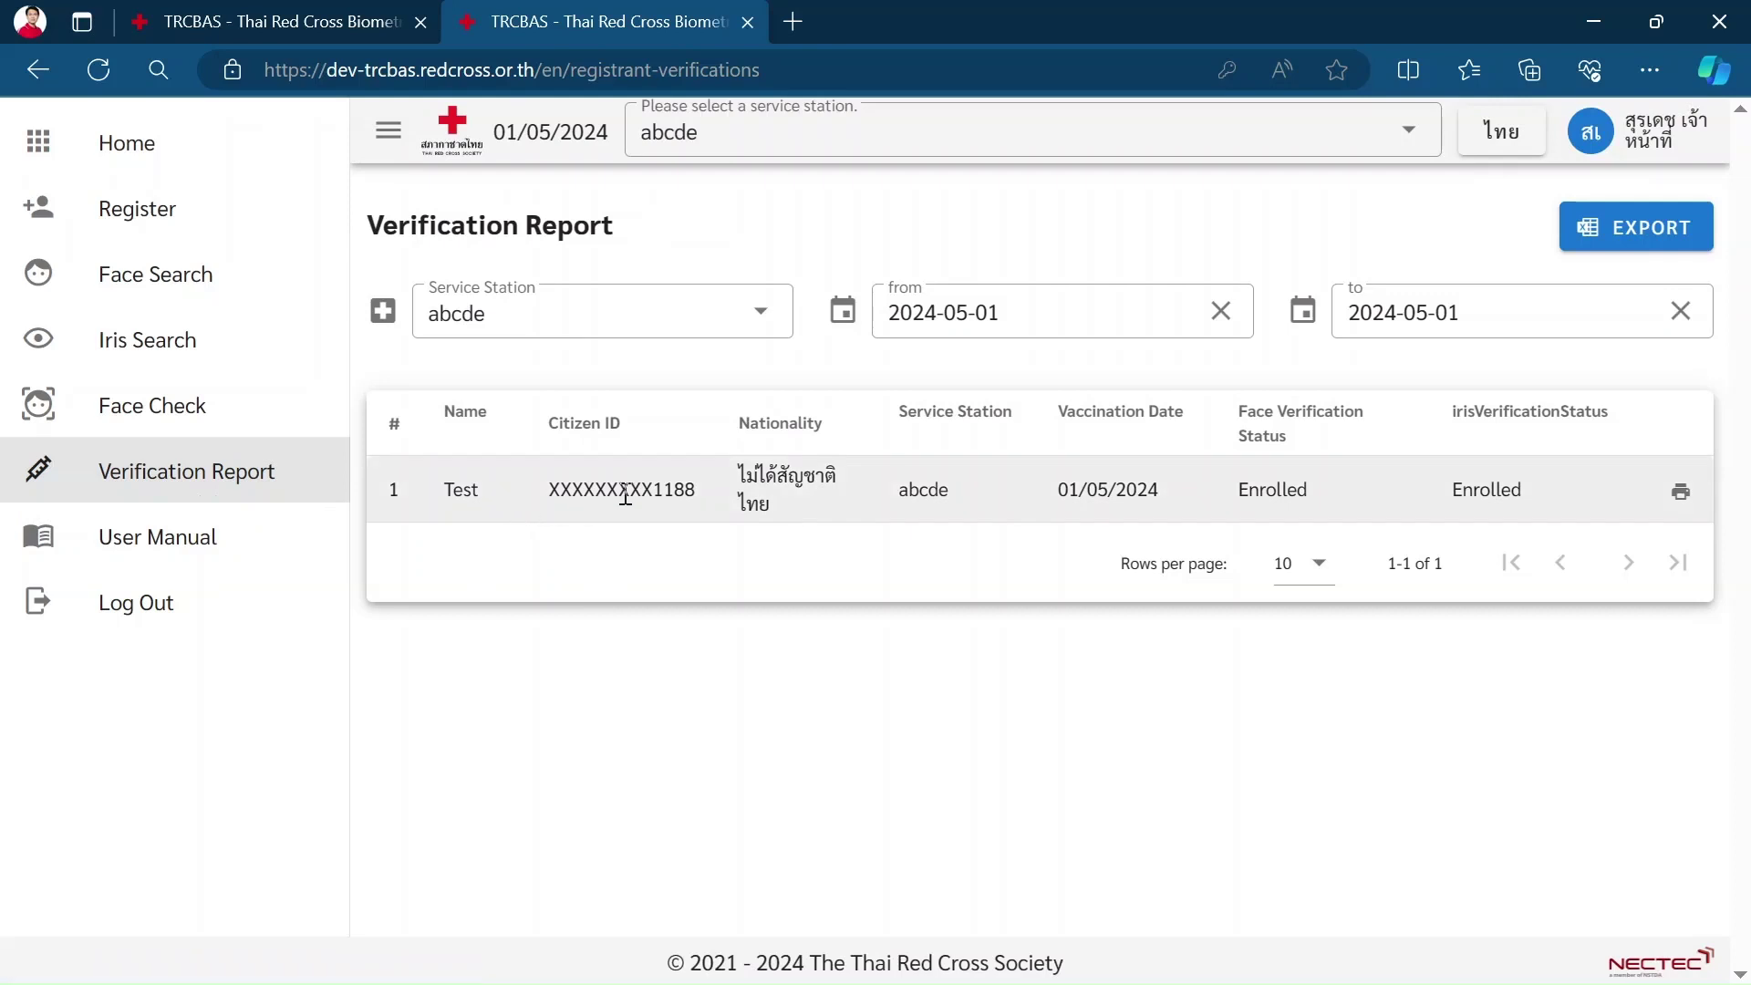
Highlight Test's masked citizen ID, name and Enrolled status in the report.
left_click_drag(703, 497, 430, 495)
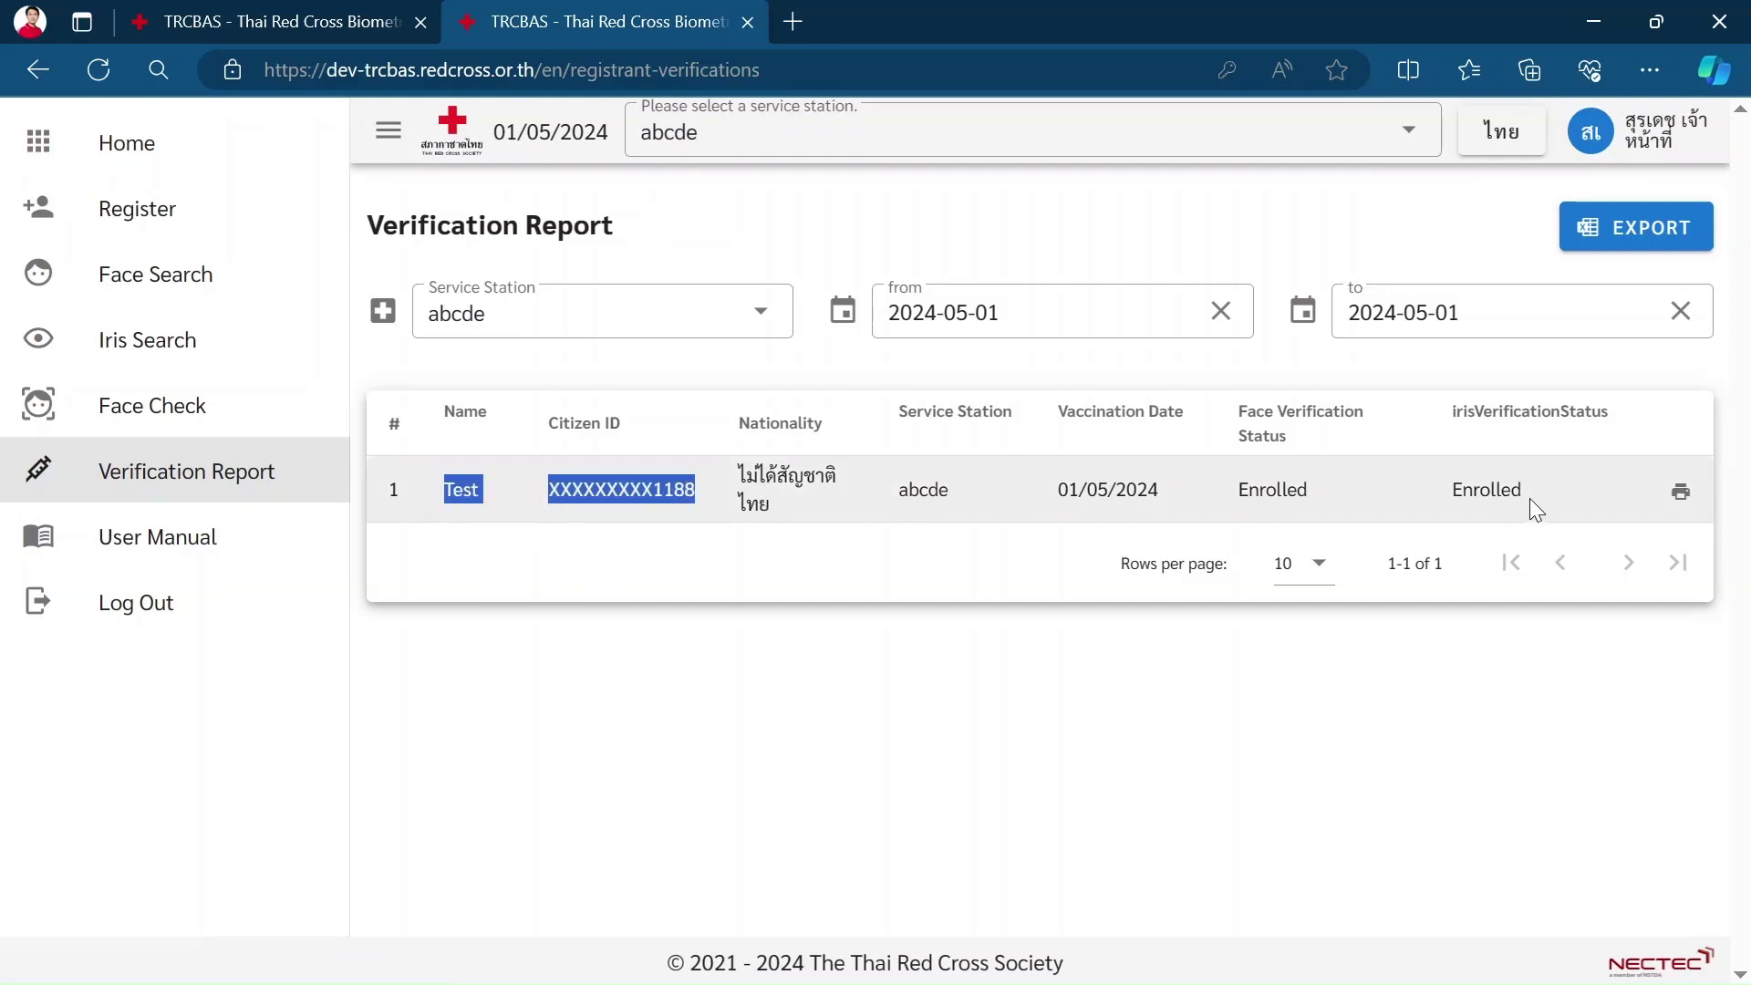
left_click_drag(1533, 500, 1419, 502)
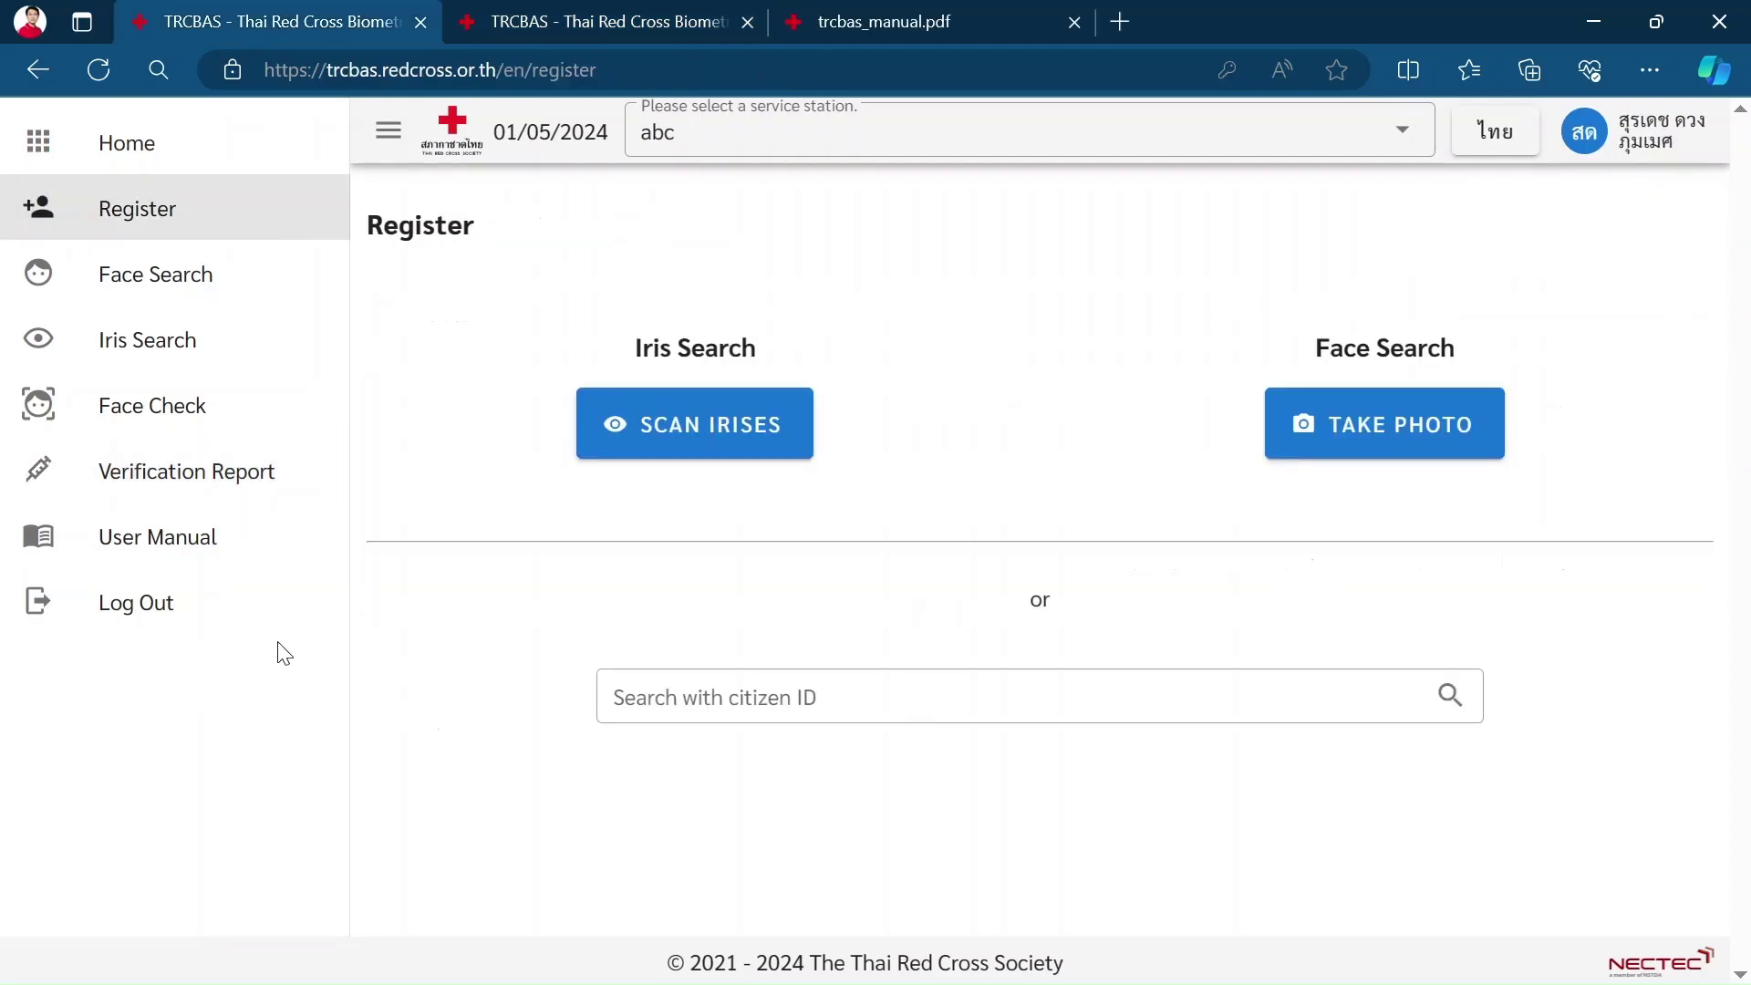
Choose Log Out from the sidebar to raise the 'Do you want to log out?' confirmation.
left_click(144, 619)
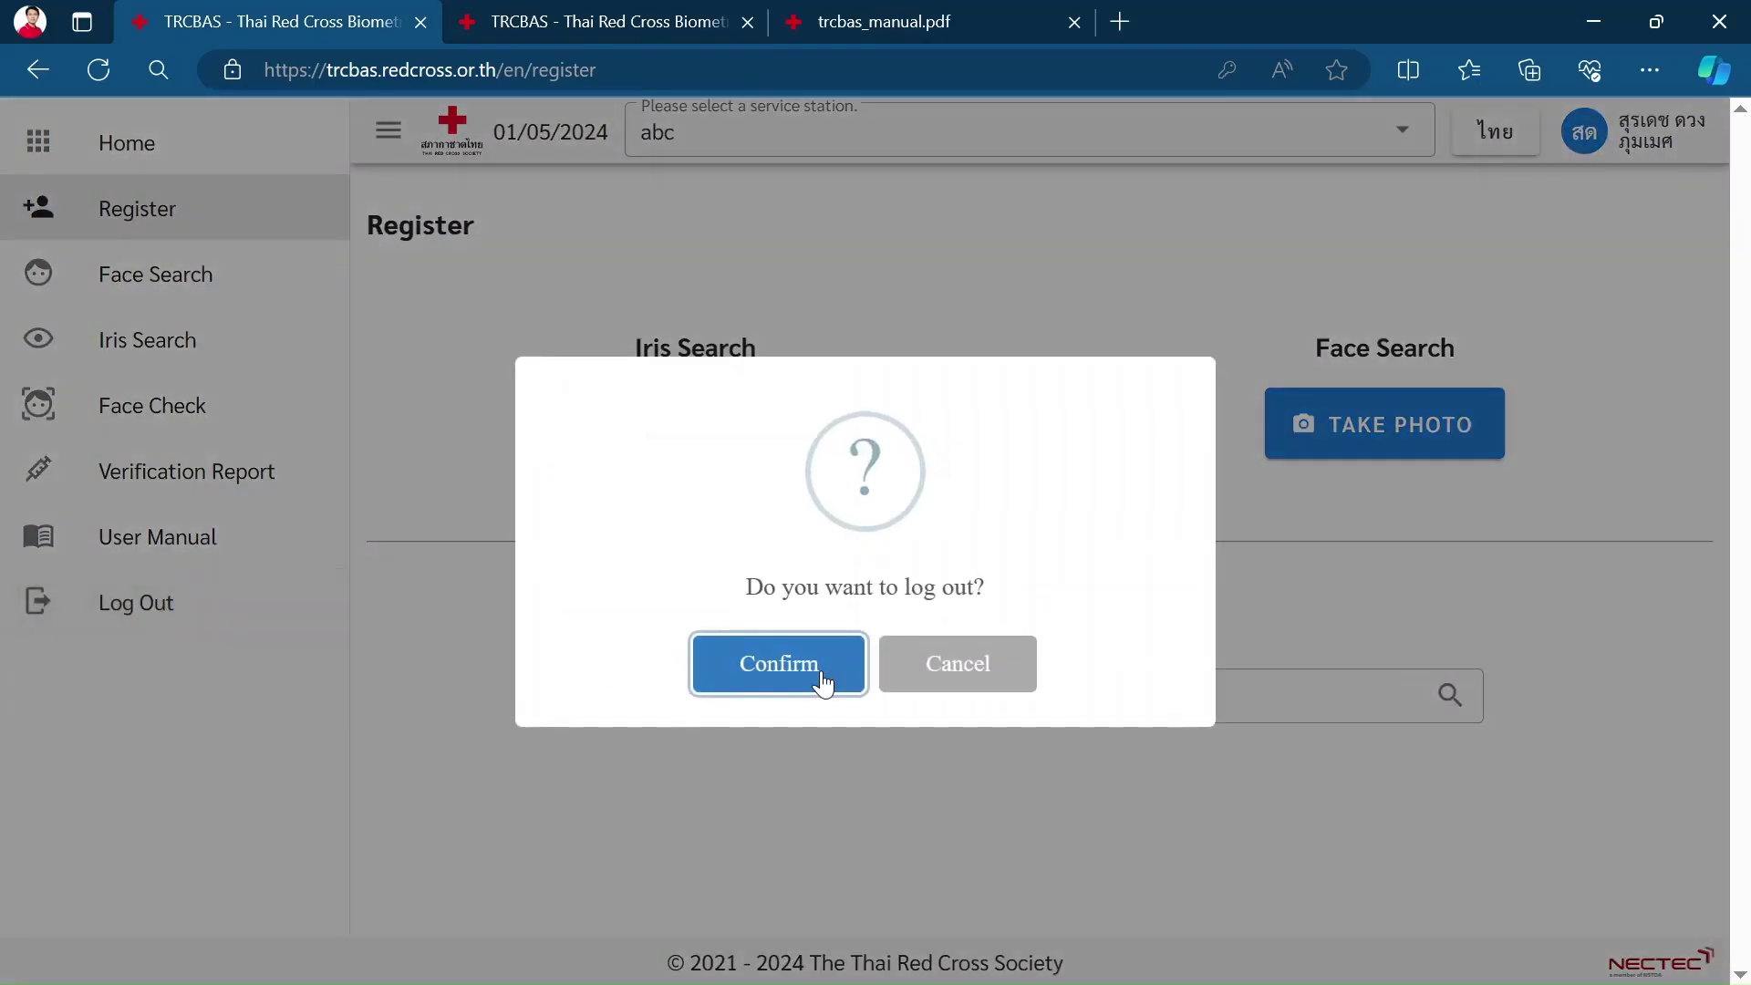